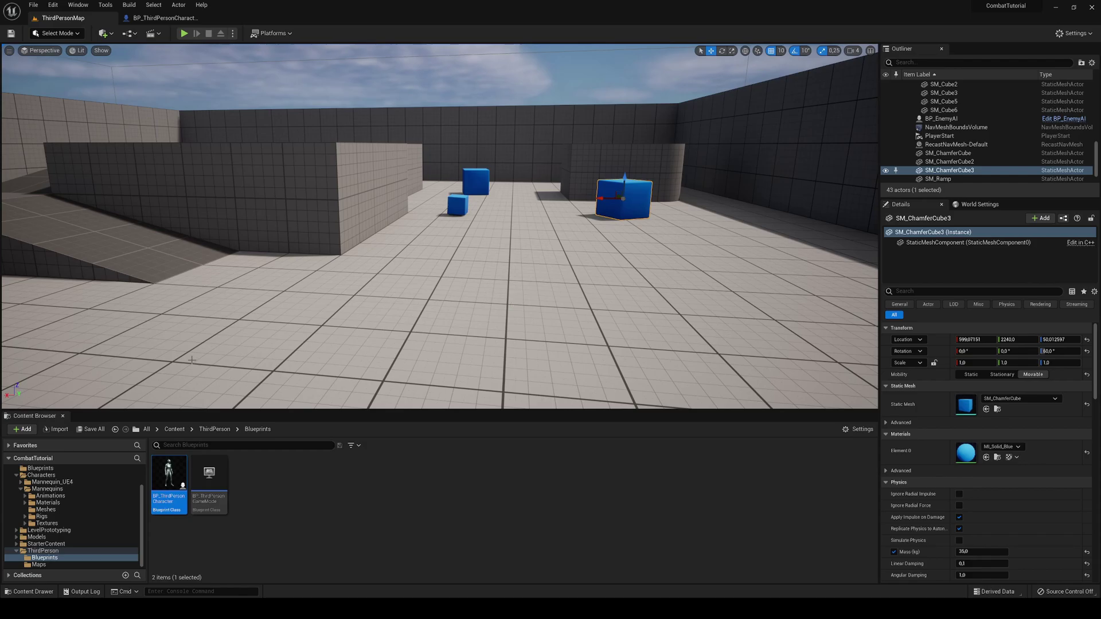
- Open BP_ThirdPersonCharacter and place a Mouse Wheel Axis event in its Event Graph
{"action": "double_click", "coordinate": [169, 482]}
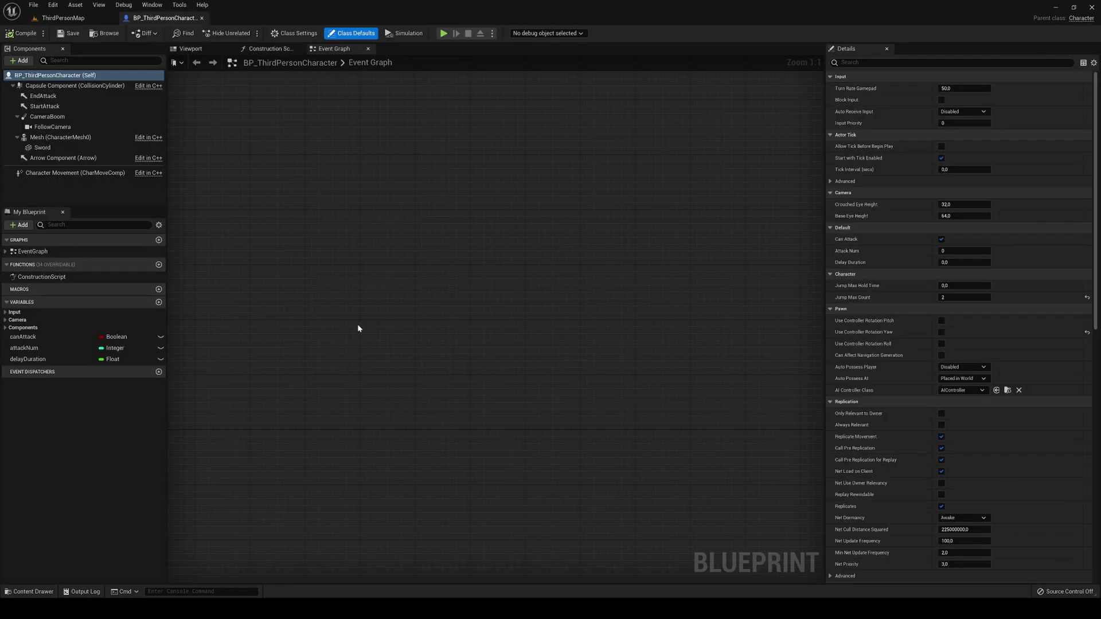
{"action": "right_click", "coordinate": [337, 245]}
{"action": "type", "text": "mouse wheel"}
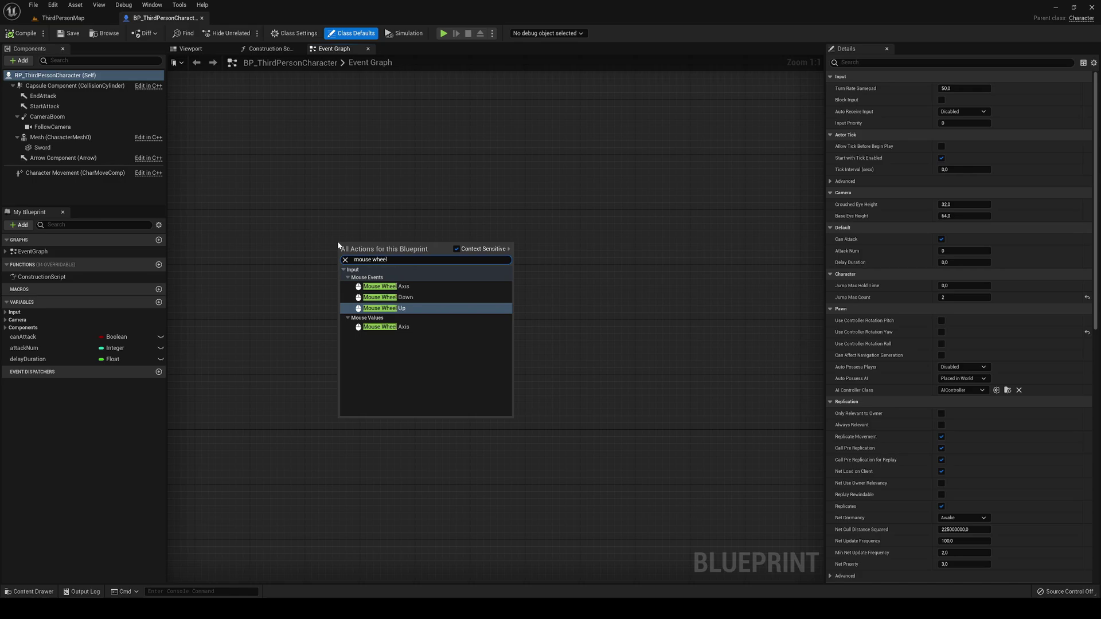
{"action": "left_click", "coordinate": [481, 286]}
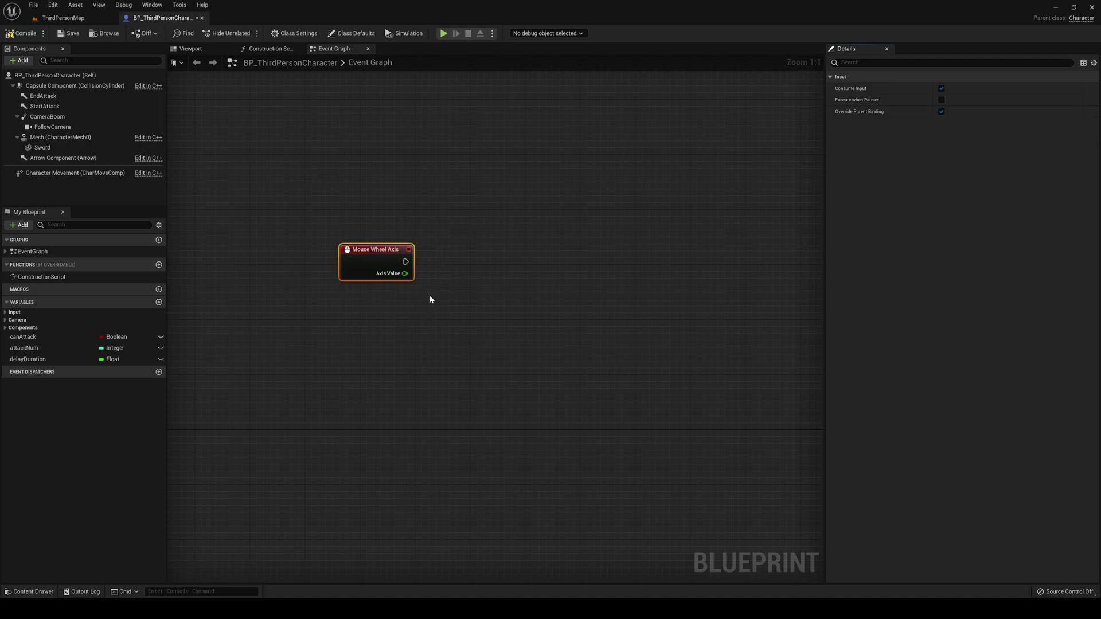
{"action": "right_click_drag", "start_coordinate": [468, 299], "coordinate": [422, 305]}
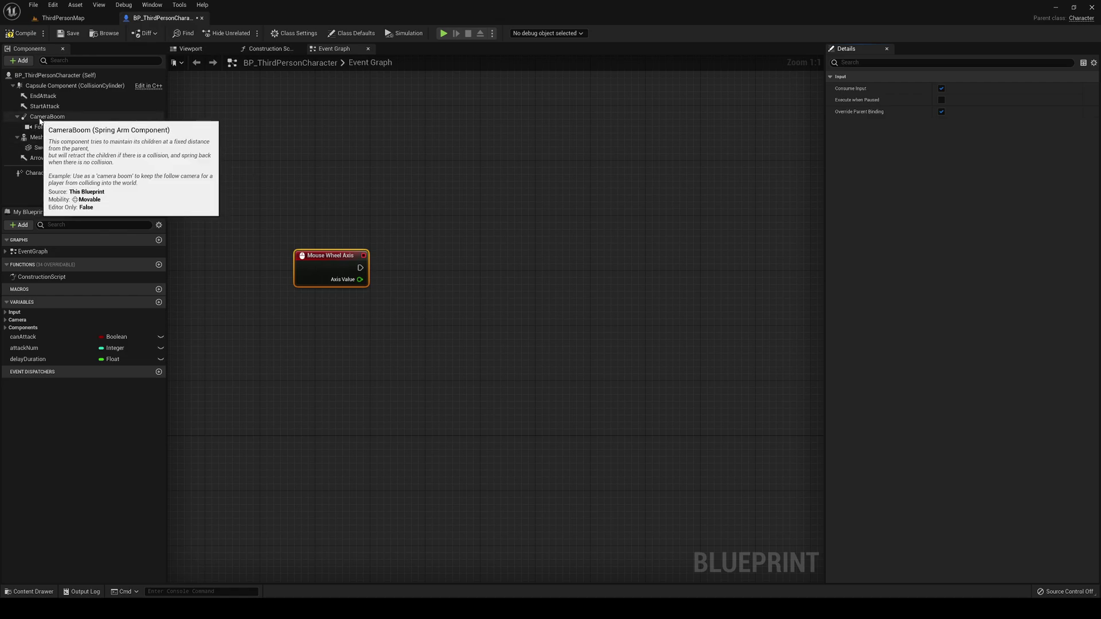
{"action": "left_click", "coordinate": [190, 48]}
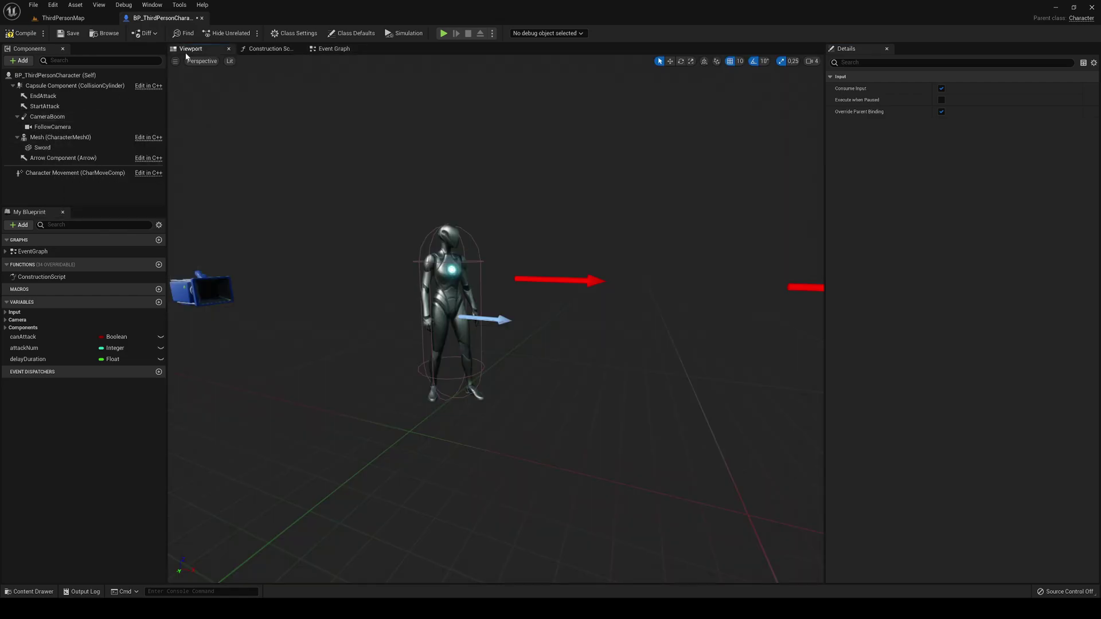
{"action": "left_click", "coordinate": [47, 115]}
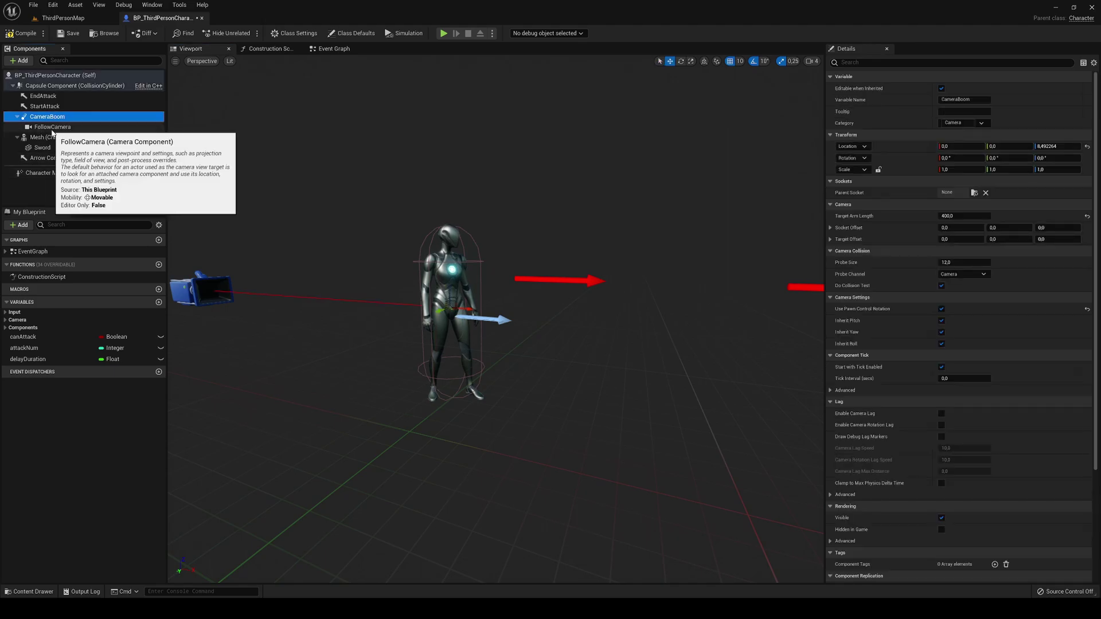
{"action": "left_click", "coordinate": [52, 126]}
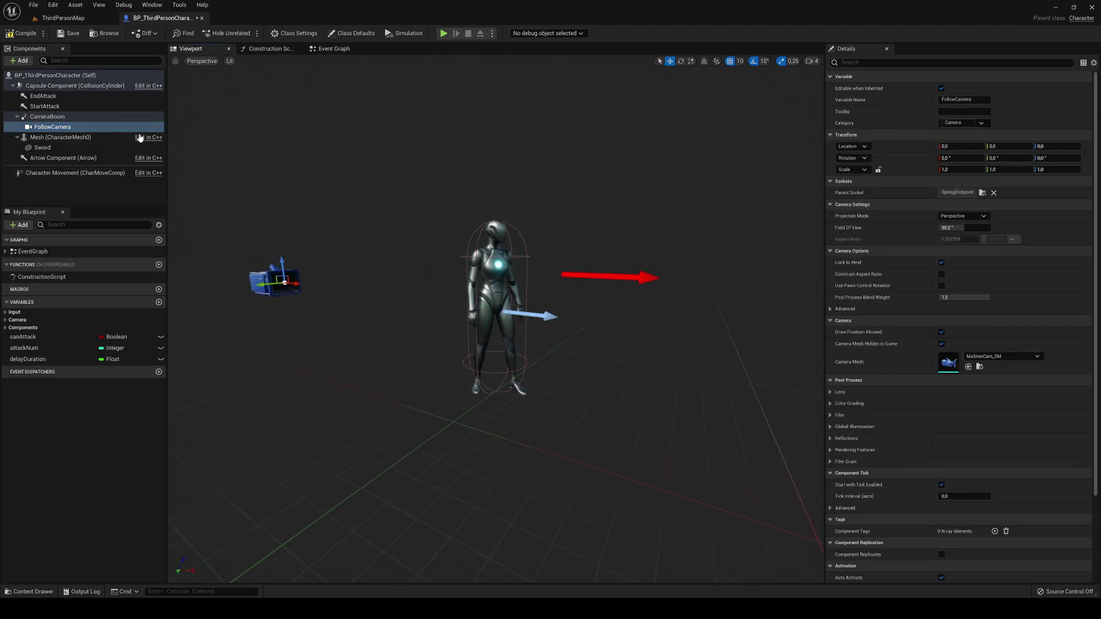
{"action": "left_click", "coordinate": [48, 117]}
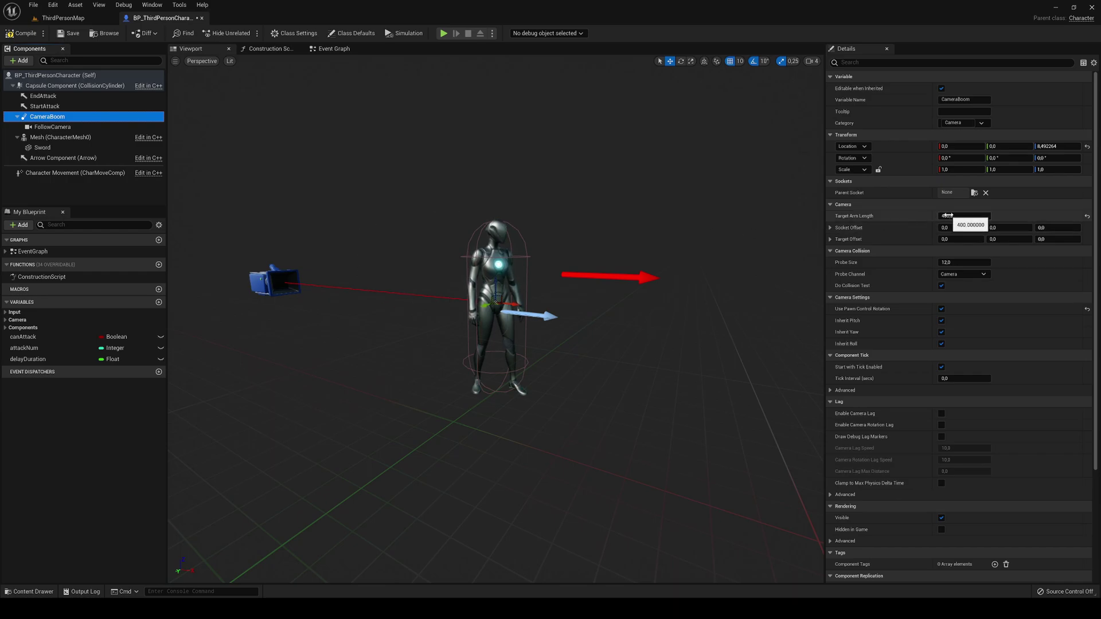
{"action": "mouse_move", "coordinate": [947, 216]}
{"action": "left_mouse_down"}
{"action": "mouse_move", "coordinate": [981, 215]}
{"action": "mouse_move", "coordinate": [933, 216]}
{"action": "left_mouse_up"}
{"action": "key", "text": "ctrl+z"}
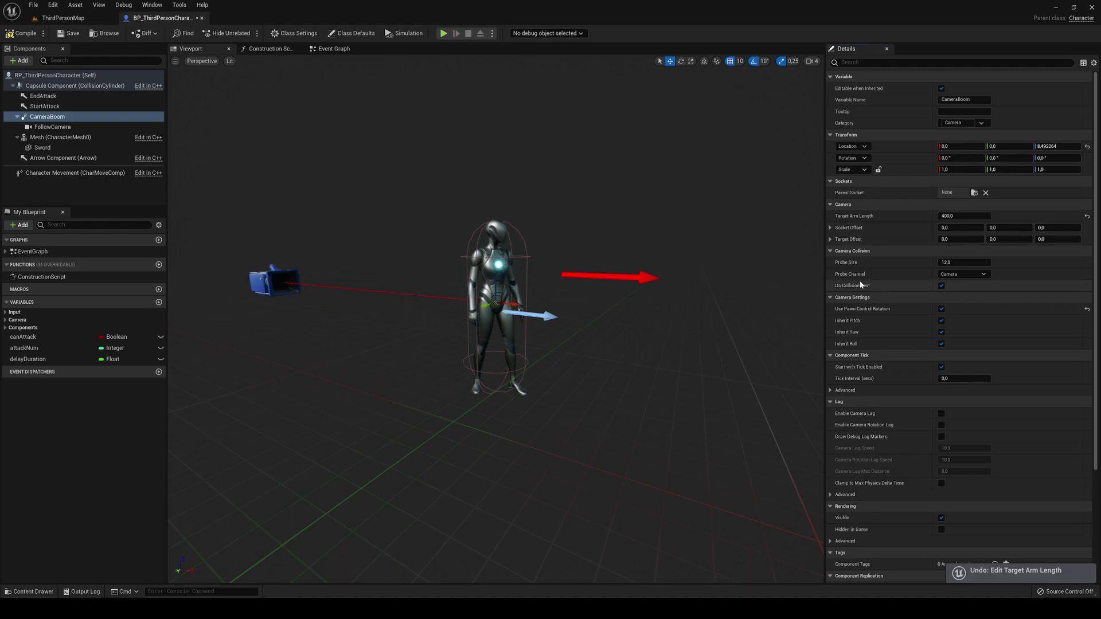
{"action": "scroll", "coordinate": [859, 278], "scroll_direction": "down", "scroll_amount": 1}
{"action": "scroll", "coordinate": [858, 278], "scroll_direction": "down", "scroll_amount": 2}
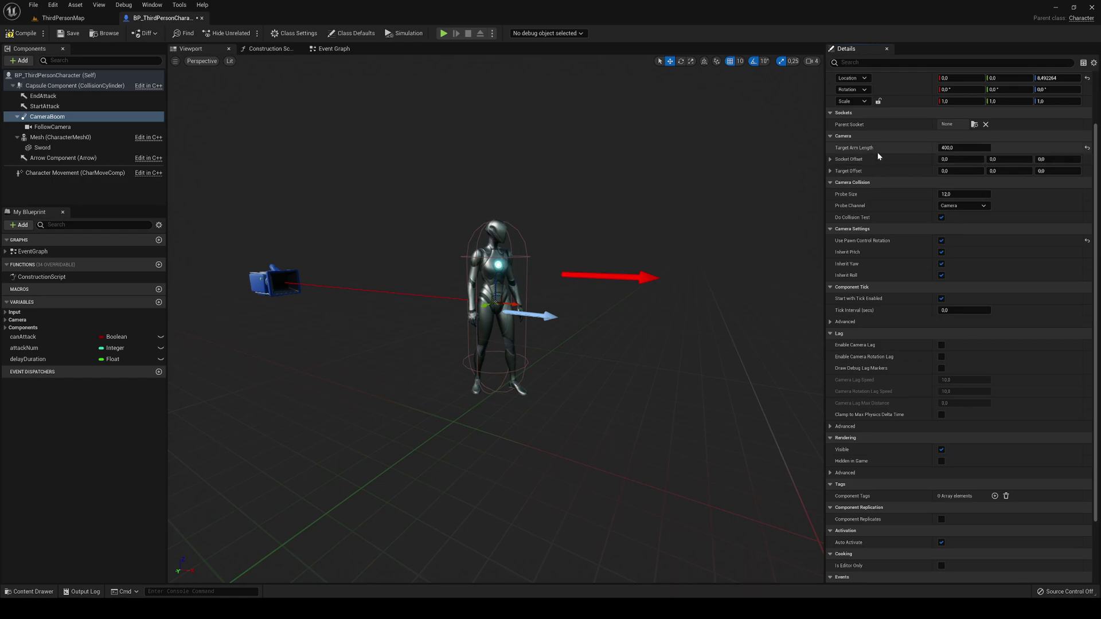
{"action": "left_click_drag", "start_coordinate": [955, 148], "coordinate": [937, 146]}
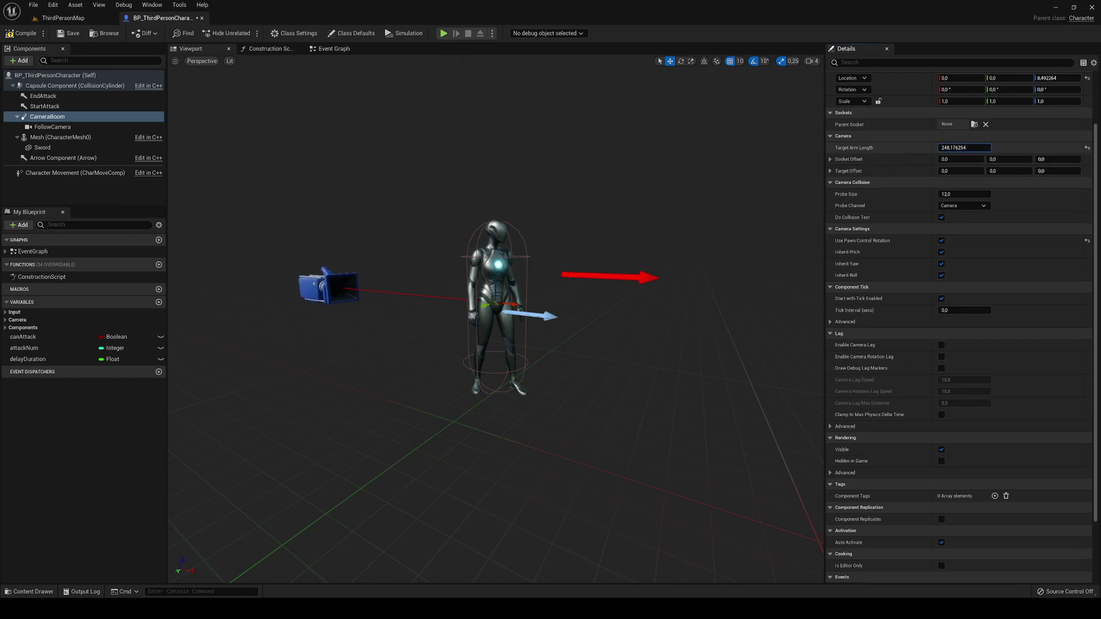
{"action": "key", "text": "ctrl+z"}
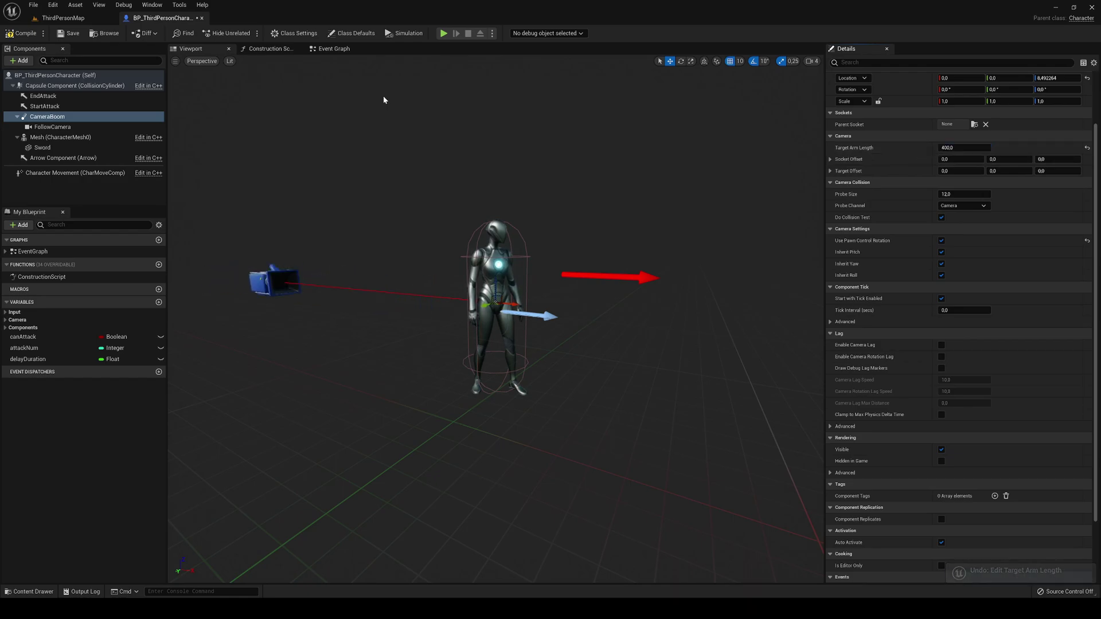
{"action": "left_click", "coordinate": [323, 53]}
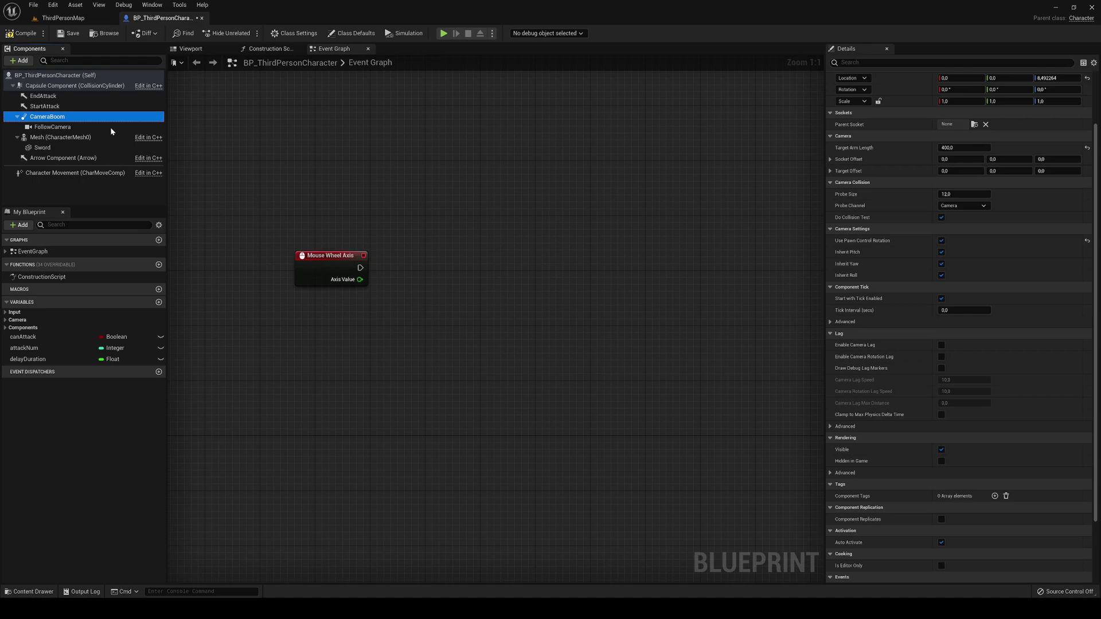
- Add a Camera Boom reference and a SET Target Arm Length node driven by the wheel event
{"action": "mouse_move", "coordinate": [47, 117]}
{"action": "left_mouse_down"}
{"action": "mouse_move", "coordinate": [289, 396]}
{"action": "mouse_move", "coordinate": [382, 405]}
{"action": "left_mouse_up"}
{"action": "left_click", "coordinate": [334, 403]}
{"action": "type", "text": "set arm"}
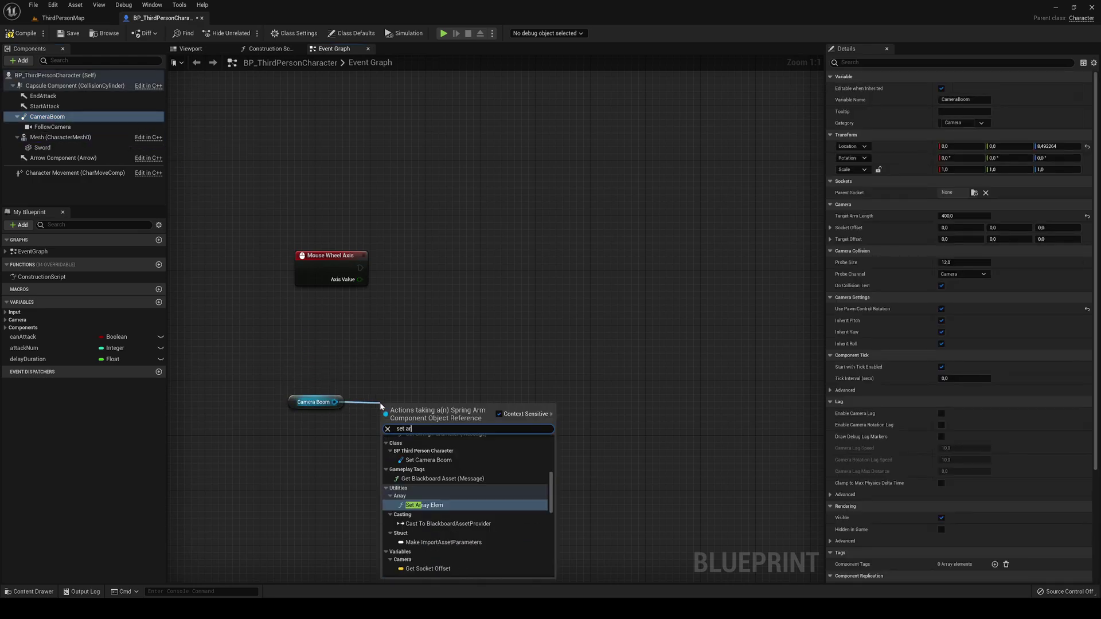
{"action": "key", "text": "Return"}
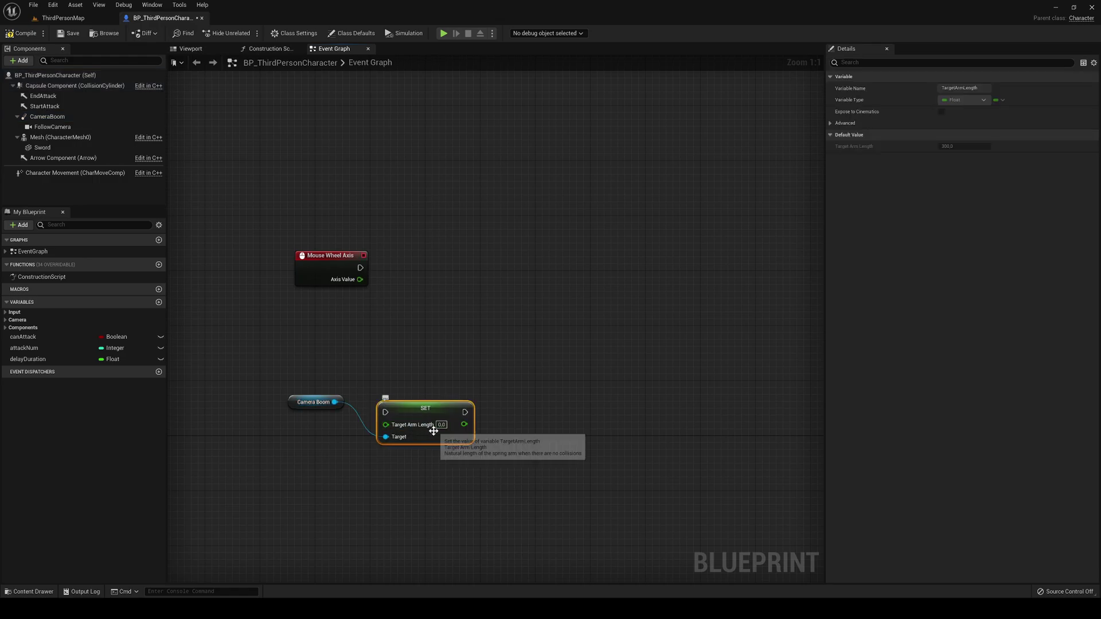
{"action": "mouse_move", "coordinate": [404, 402]}
{"action": "left_mouse_down"}
{"action": "mouse_move", "coordinate": [594, 251]}
{"action": "mouse_move", "coordinate": [561, 260]}
{"action": "left_mouse_up"}
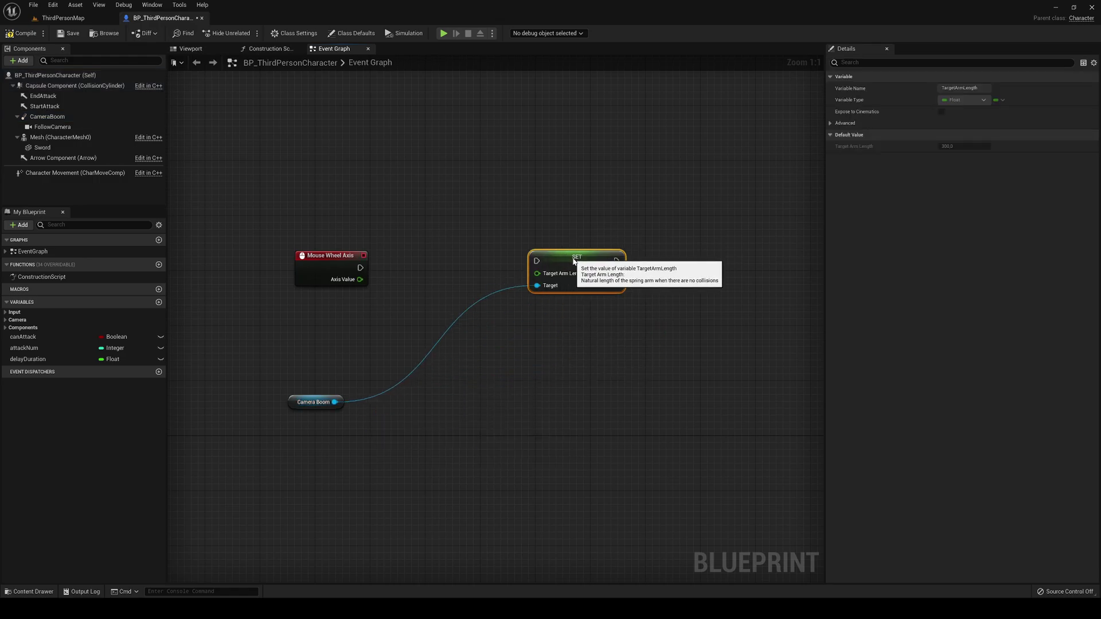
{"action": "mouse_move", "coordinate": [360, 279]}
{"action": "left_mouse_down"}
{"action": "mouse_move", "coordinate": [360, 268]}
{"action": "mouse_move", "coordinate": [534, 260]}
{"action": "left_mouse_up"}
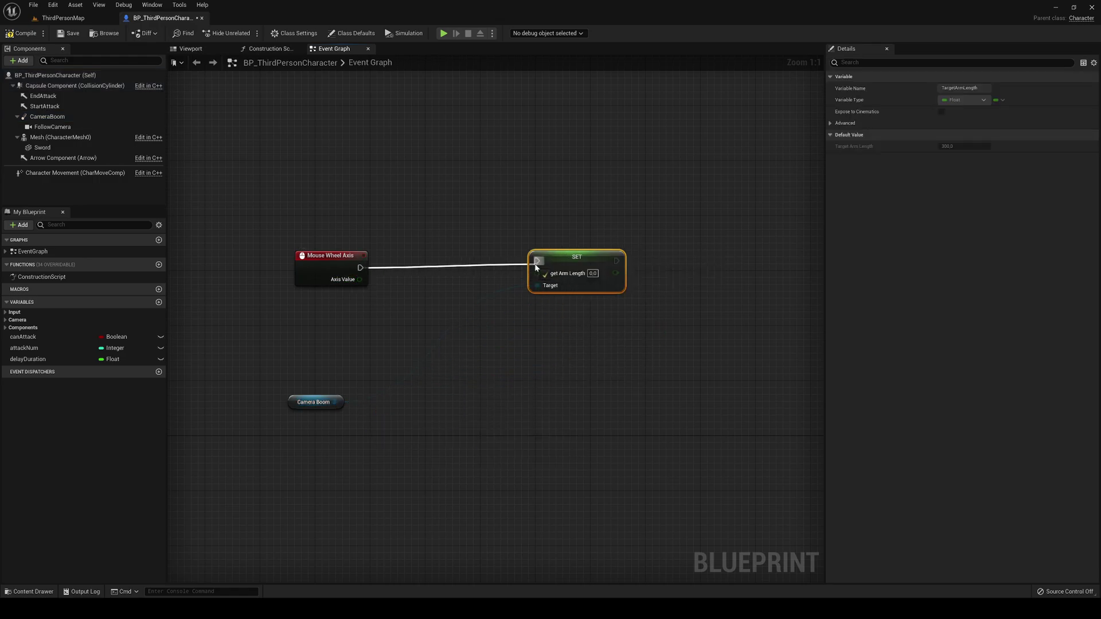
{"action": "left_click_drag", "start_coordinate": [312, 401], "coordinate": [480, 298]}
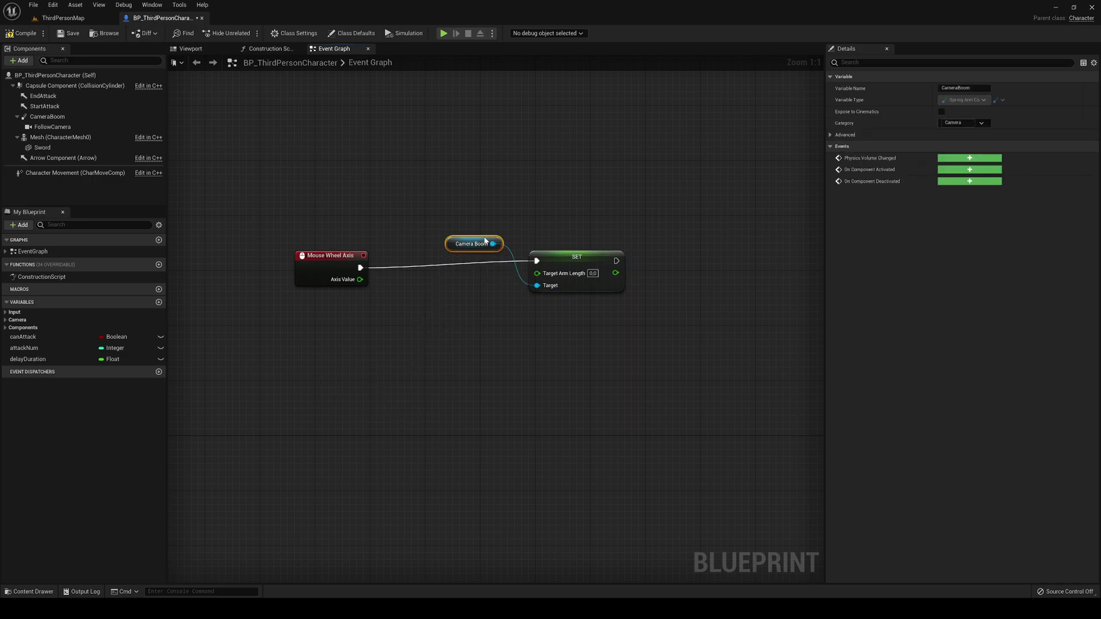
{"action": "left_click_drag", "start_coordinate": [554, 261], "coordinate": [559, 268]}
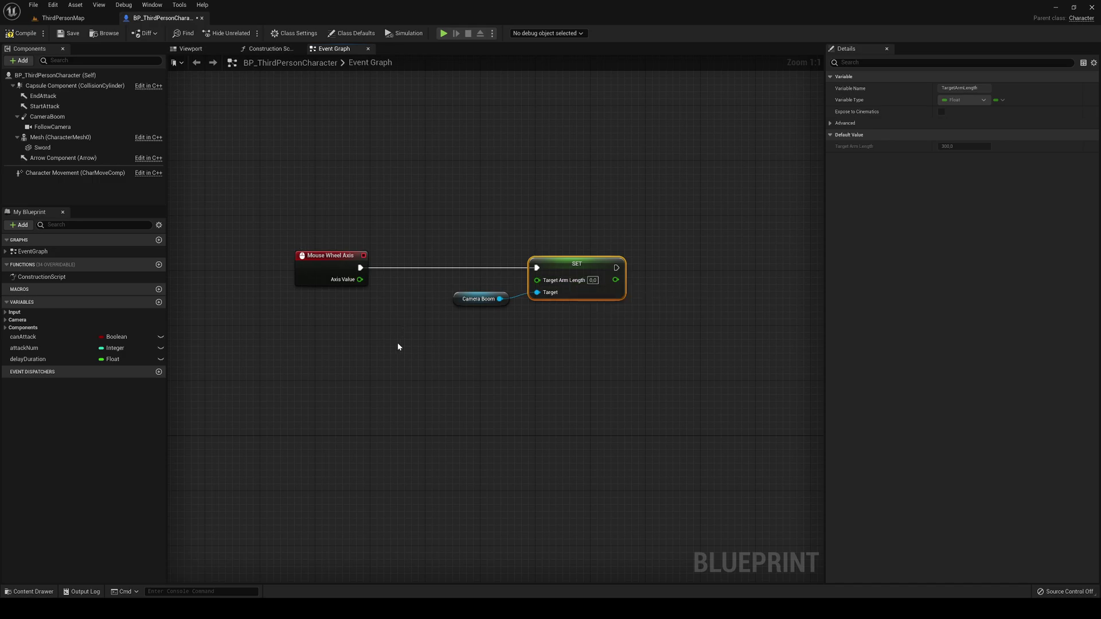
- Add a Multiply node on Axis Value with -10.0 as its second input
{"action": "left_click_drag", "start_coordinate": [360, 279], "coordinate": [399, 333]}
{"action": "type", "text": "*"}
{"action": "key", "text": "Return"}
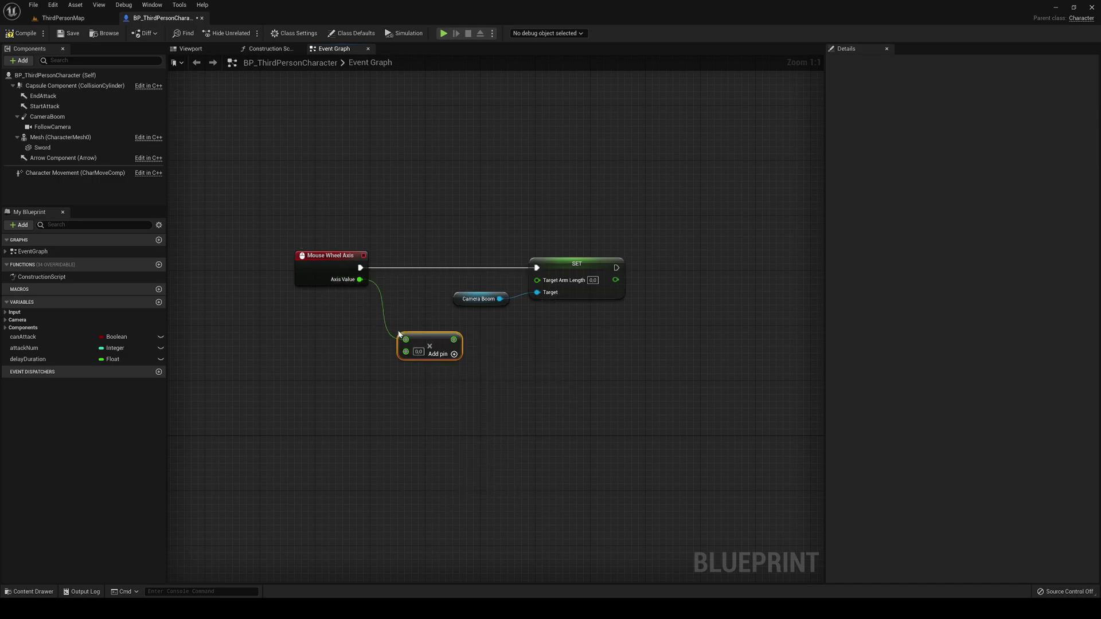
{"action": "left_click_drag", "start_coordinate": [415, 333], "coordinate": [394, 318]}
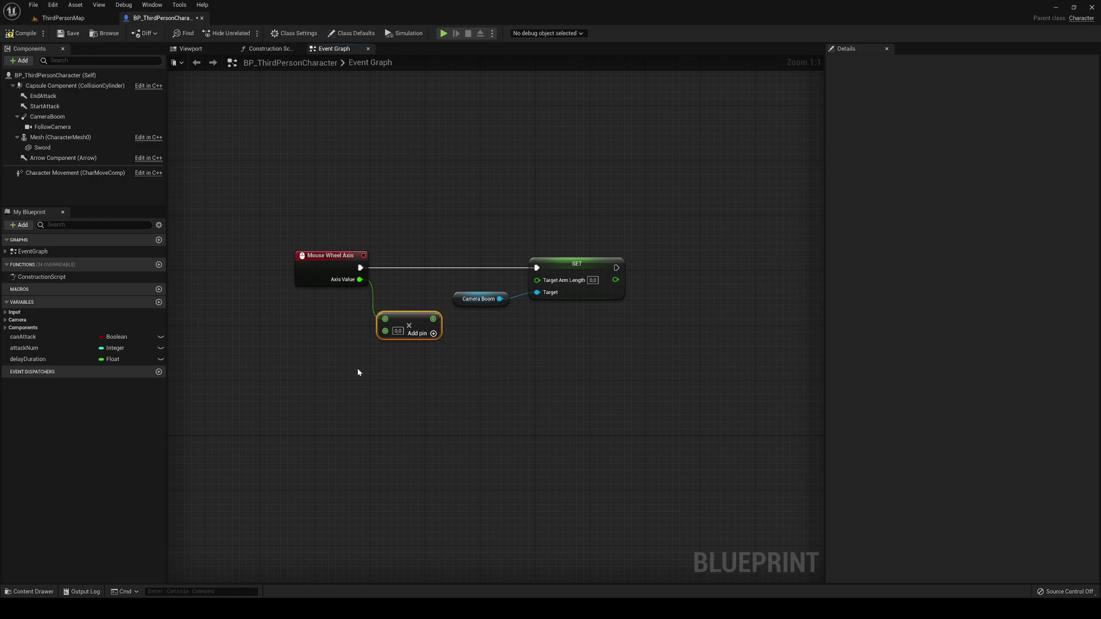
{"action": "left_click", "coordinate": [398, 332]}
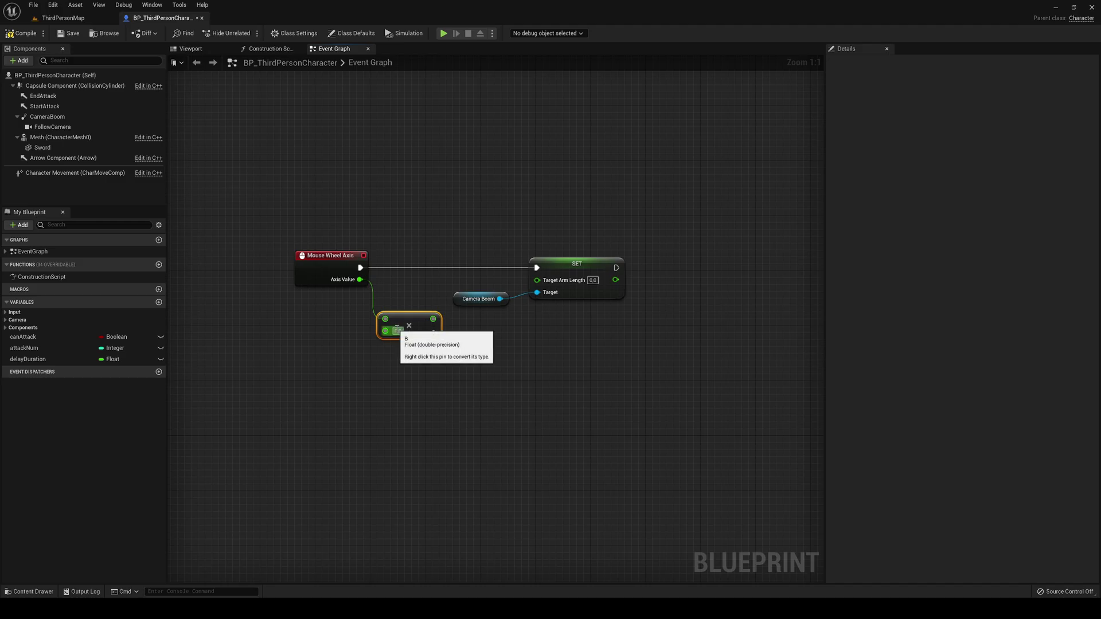
{"action": "type", "text": "10"}
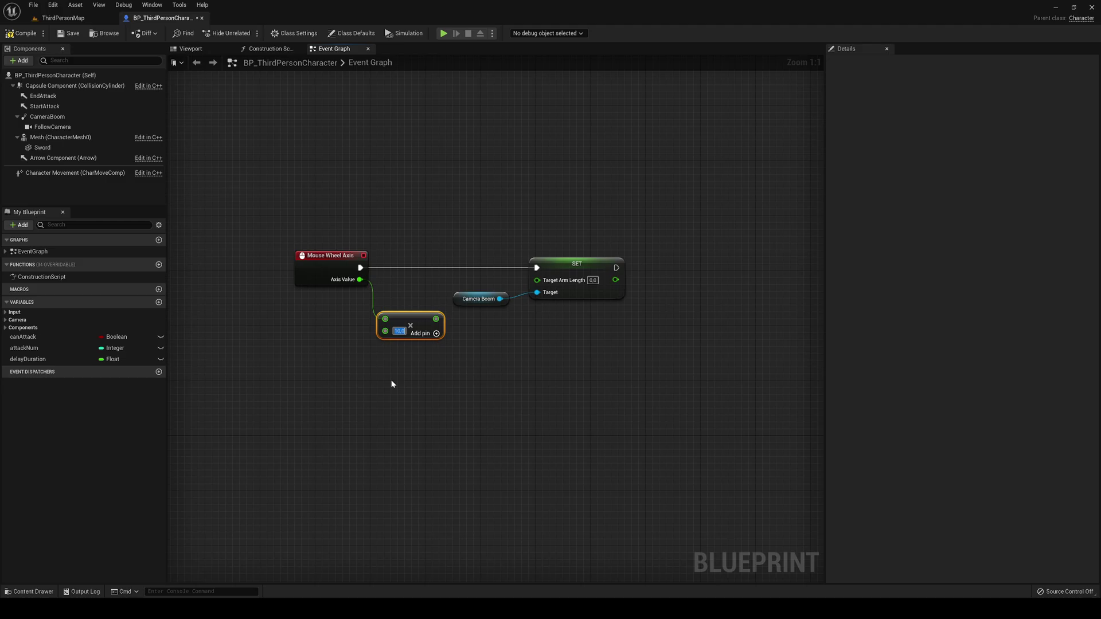
{"action": "type", "text": "-10"}
{"action": "left_click", "coordinate": [391, 384]}
- Place a Camera Boom reference with a Get Target Arm Length node
{"action": "right_click_drag", "start_coordinate": [363, 361], "coordinate": [430, 335]}
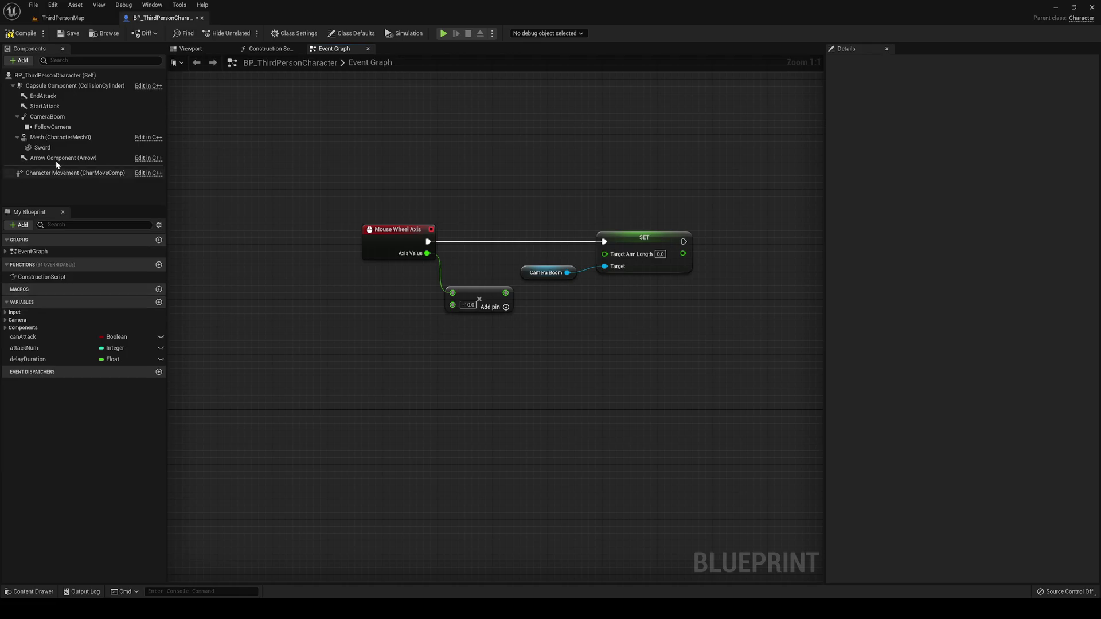
{"action": "mouse_move", "coordinate": [47, 117]}
{"action": "left_mouse_down"}
{"action": "mouse_move", "coordinate": [248, 378]}
{"action": "mouse_move", "coordinate": [342, 385]}
{"action": "left_mouse_up"}
{"action": "type", "text": "get leng"}
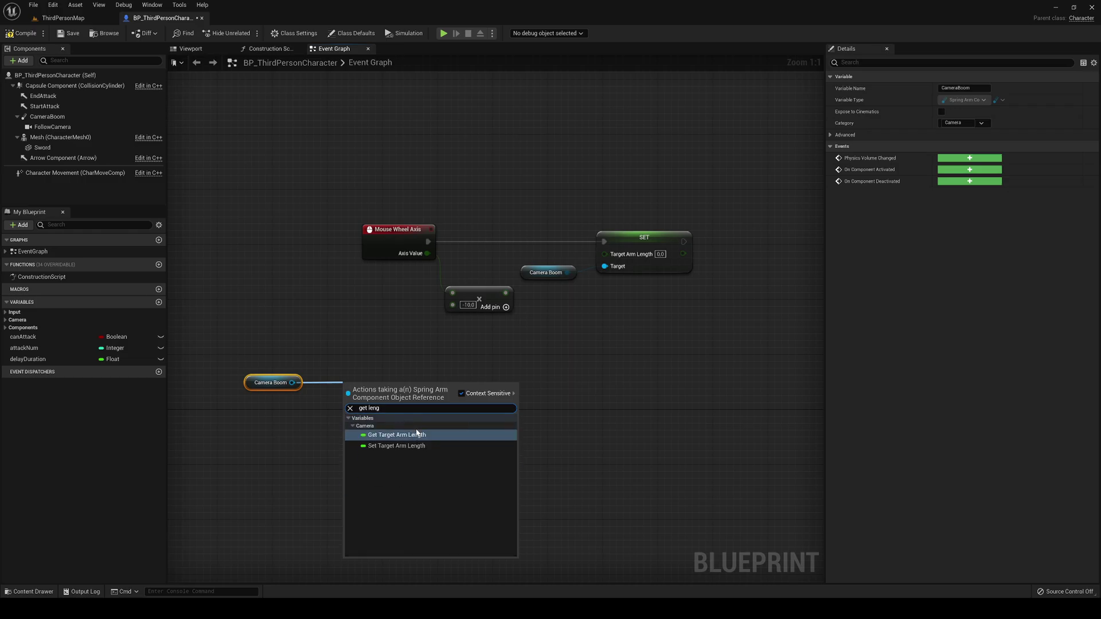
{"action": "left_click", "coordinate": [396, 434]}
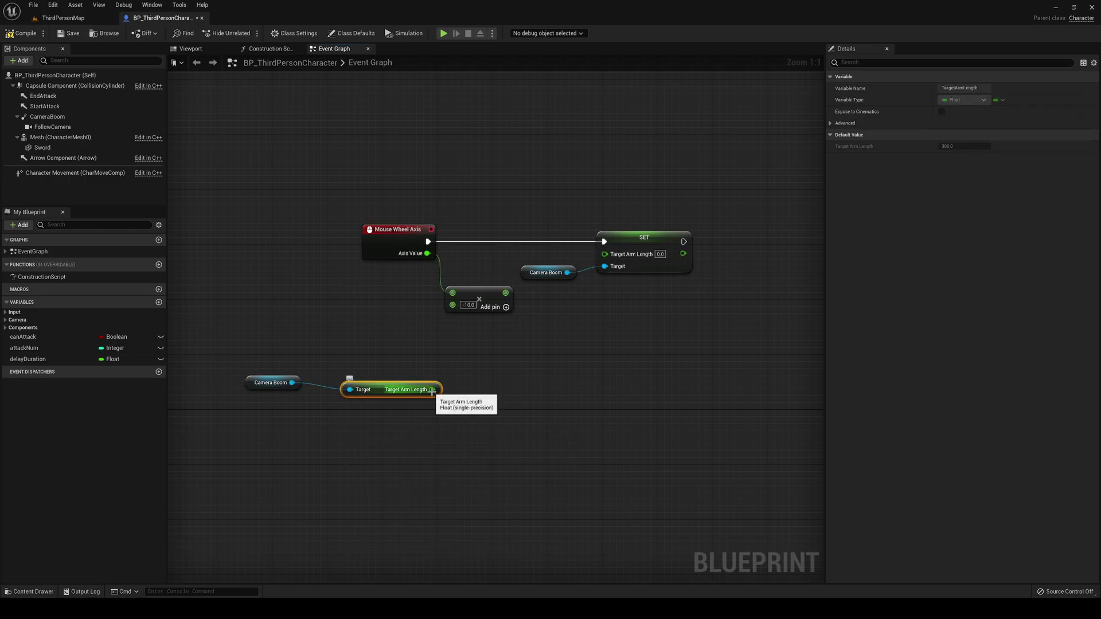
- Add a float + node summing Target Arm Length and the scaled wheel value
{"action": "left_click_drag", "start_coordinate": [431, 390], "coordinate": [526, 362]}
{"action": "type", "text": "+"}
{"action": "key", "text": "Return"}
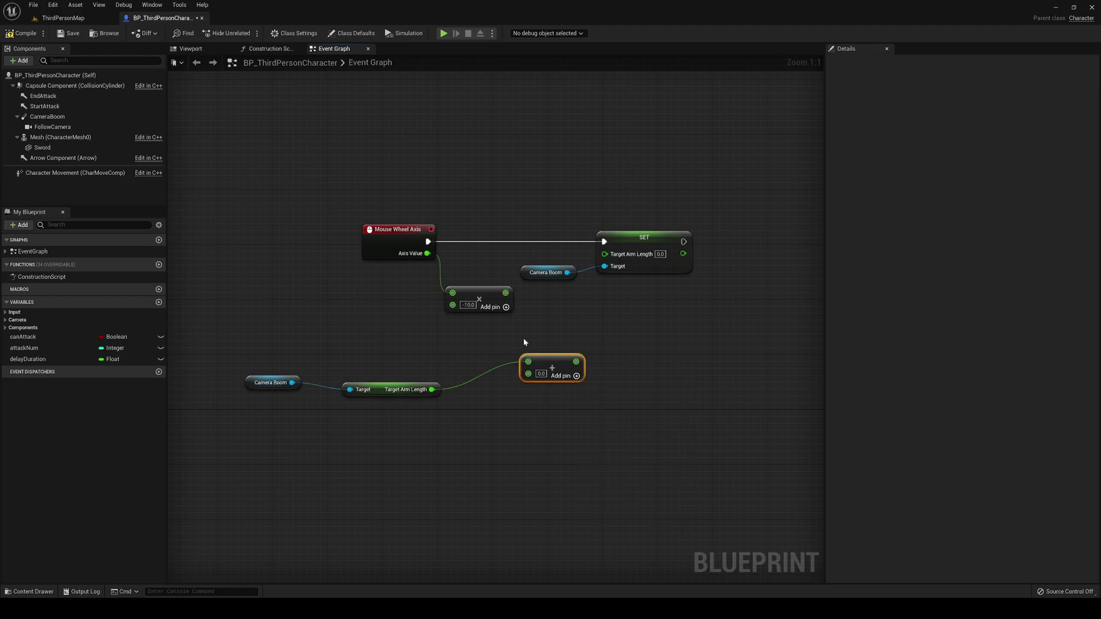
{"action": "mouse_move", "coordinate": [509, 295]}
{"action": "left_mouse_down"}
{"action": "mouse_move", "coordinate": [527, 362]}
{"action": "mouse_move", "coordinate": [572, 362]}
{"action": "left_mouse_up"}
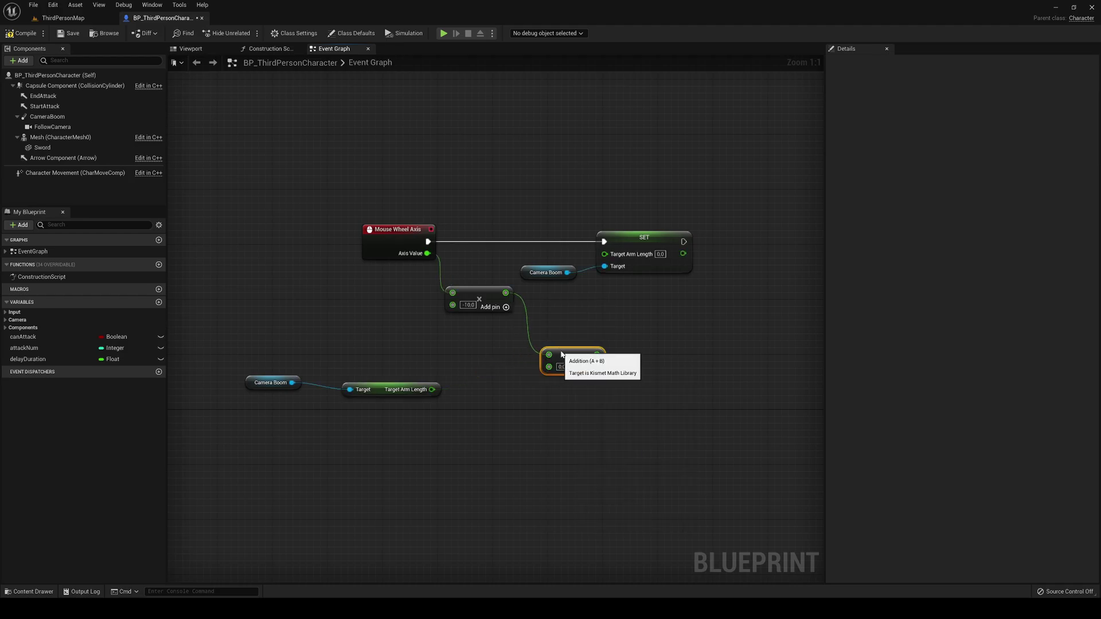
{"action": "left_click", "coordinate": [433, 390], "text": "alt"}
{"action": "left_click_drag", "start_coordinate": [434, 390], "coordinate": [549, 368]}
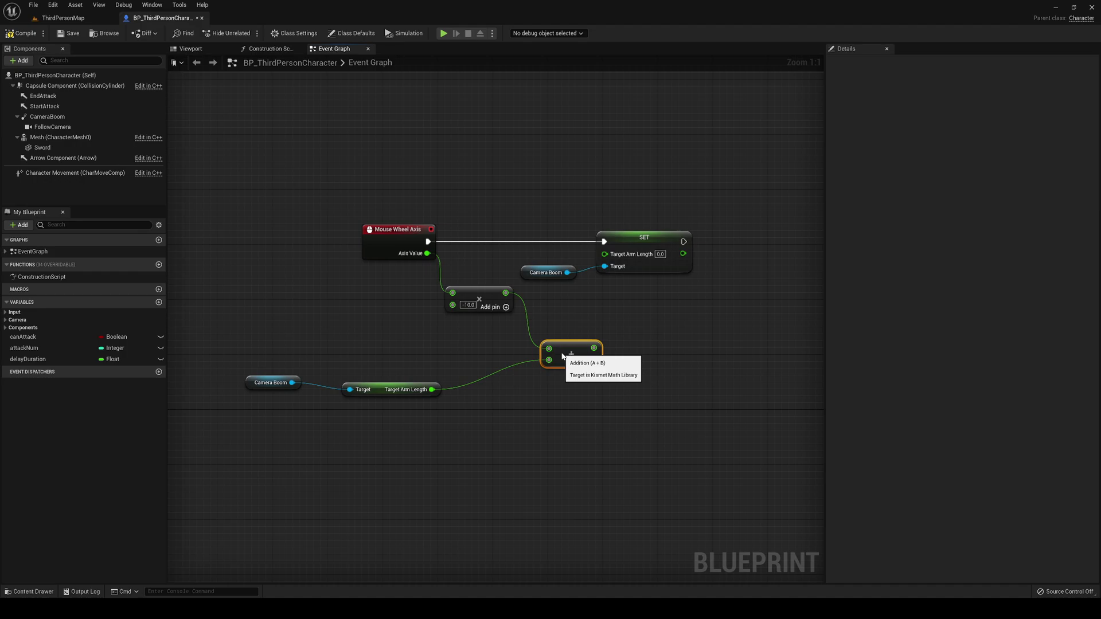
{"action": "left_click_drag", "start_coordinate": [404, 390], "coordinate": [404, 383]}
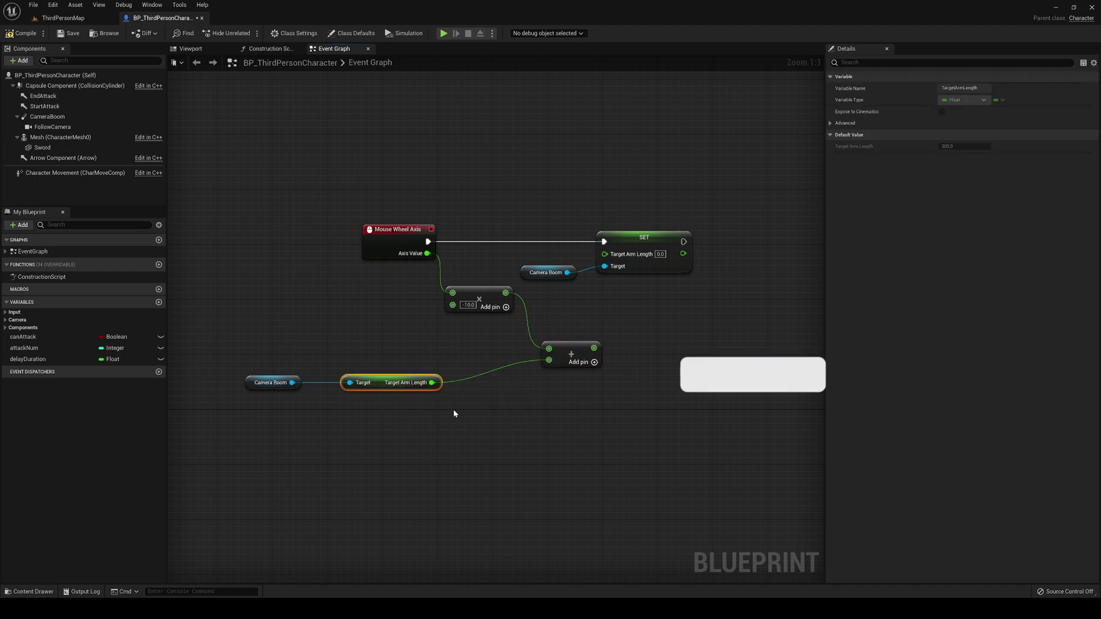
{"action": "left_click", "coordinate": [482, 344]}
{"action": "right_click_drag", "start_coordinate": [423, 288], "coordinate": [298, 322]}
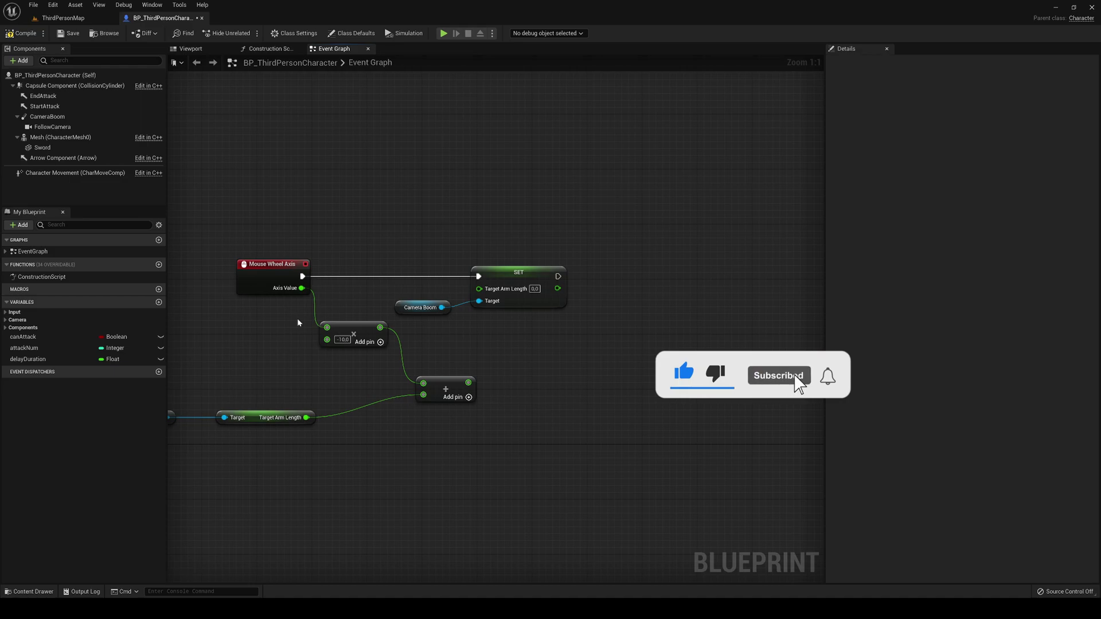
- Route the sum through a Clamp (Float) node into SET Target Arm Length
{"action": "mouse_move", "coordinate": [468, 383]}
{"action": "left_mouse_down"}
{"action": "mouse_move", "coordinate": [482, 299]}
{"action": "mouse_move", "coordinate": [462, 375]}
{"action": "mouse_move", "coordinate": [539, 367]}
{"action": "left_mouse_up"}
{"action": "type", "text": "cla"}
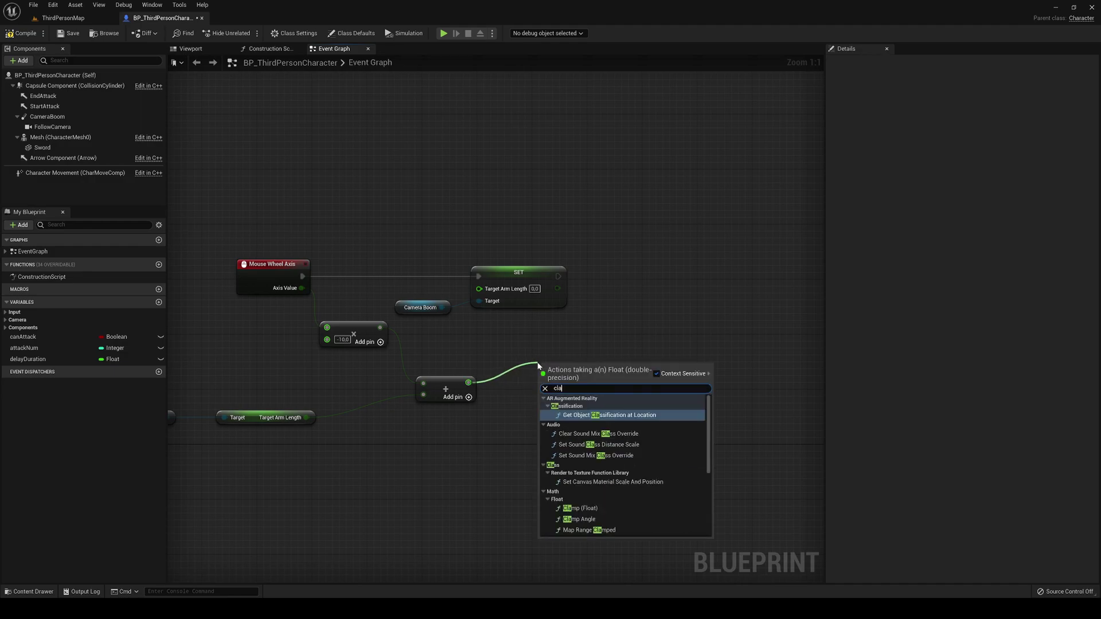
{"action": "type", "text": "mp"}
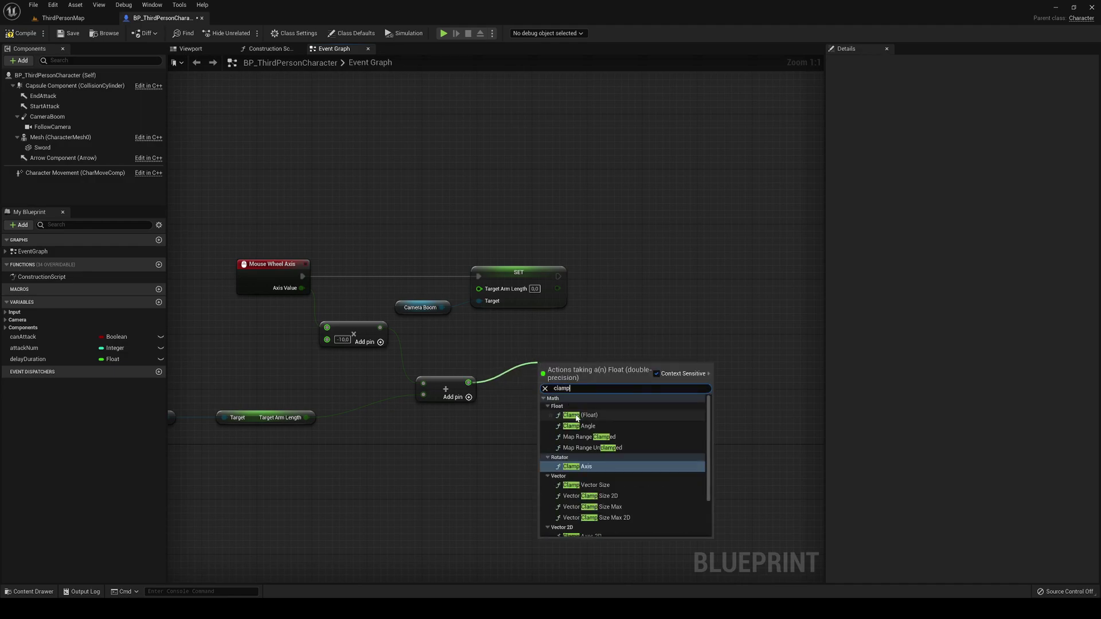
{"action": "left_click", "coordinate": [576, 415]}
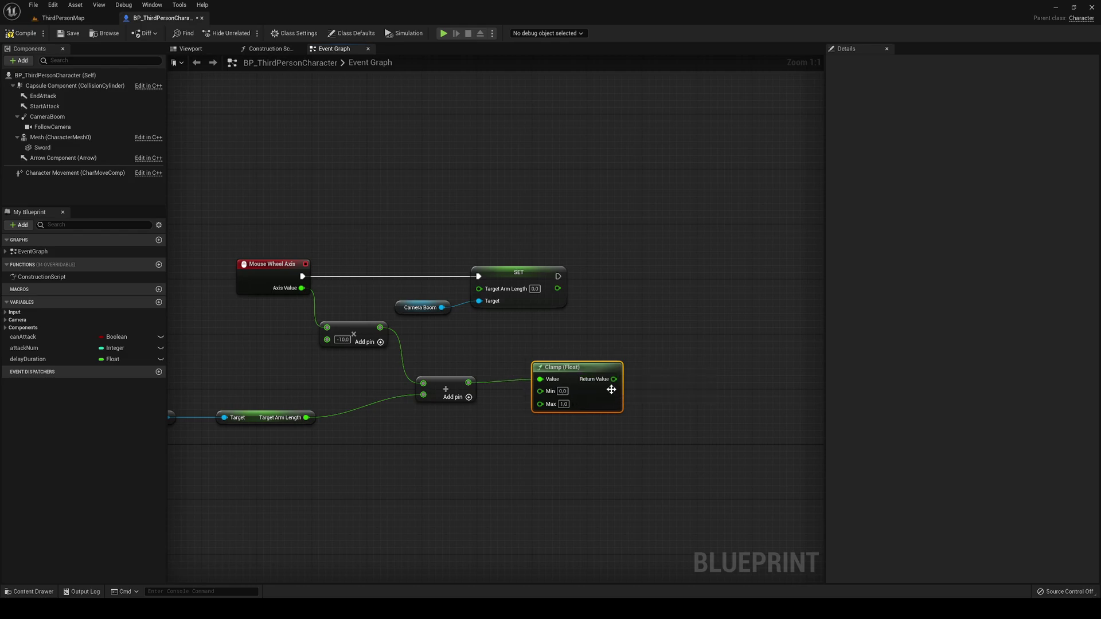
{"action": "mouse_move", "coordinate": [614, 379]}
{"action": "left_mouse_down"}
{"action": "mouse_move", "coordinate": [480, 288]}
{"action": "mouse_move", "coordinate": [713, 279]}
{"action": "left_mouse_up"}
{"action": "left_click_drag", "start_coordinate": [422, 305], "coordinate": [604, 300]}
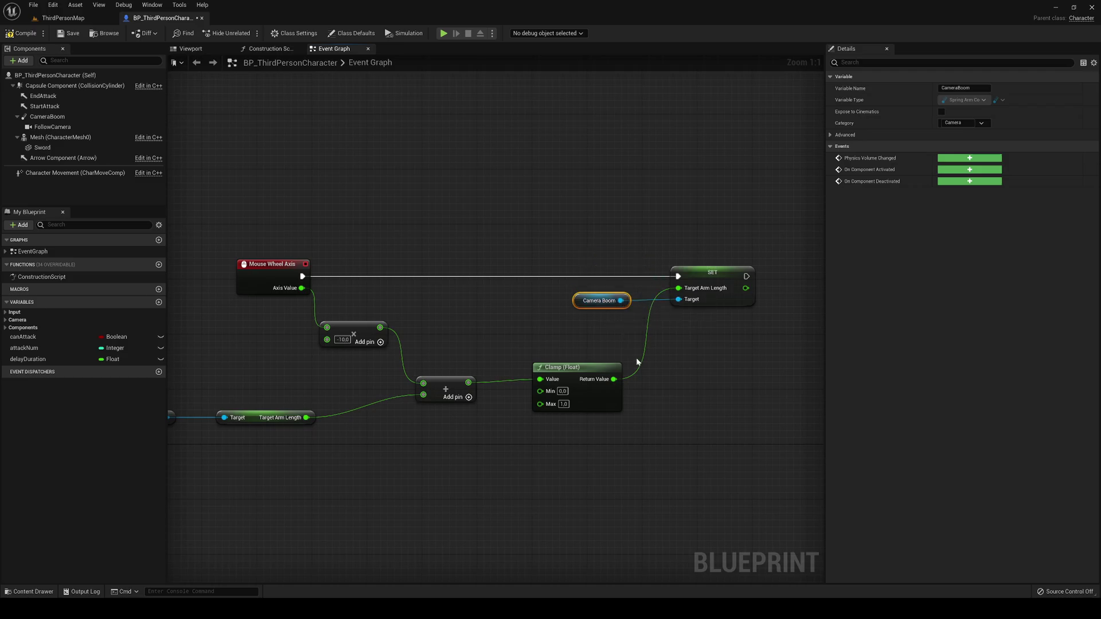
{"action": "left_click", "coordinate": [554, 461]}
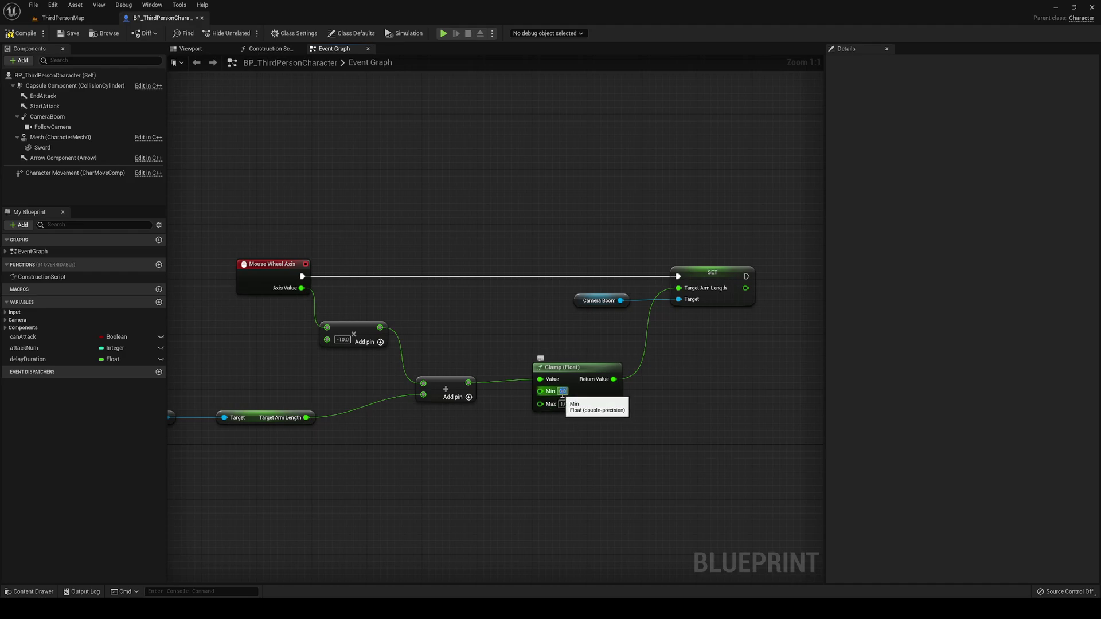
{"action": "type", "text": "50"}
- Give the Clamp (Float) node Min 50 and Max 1000
{"action": "key", "text": "Tab"}
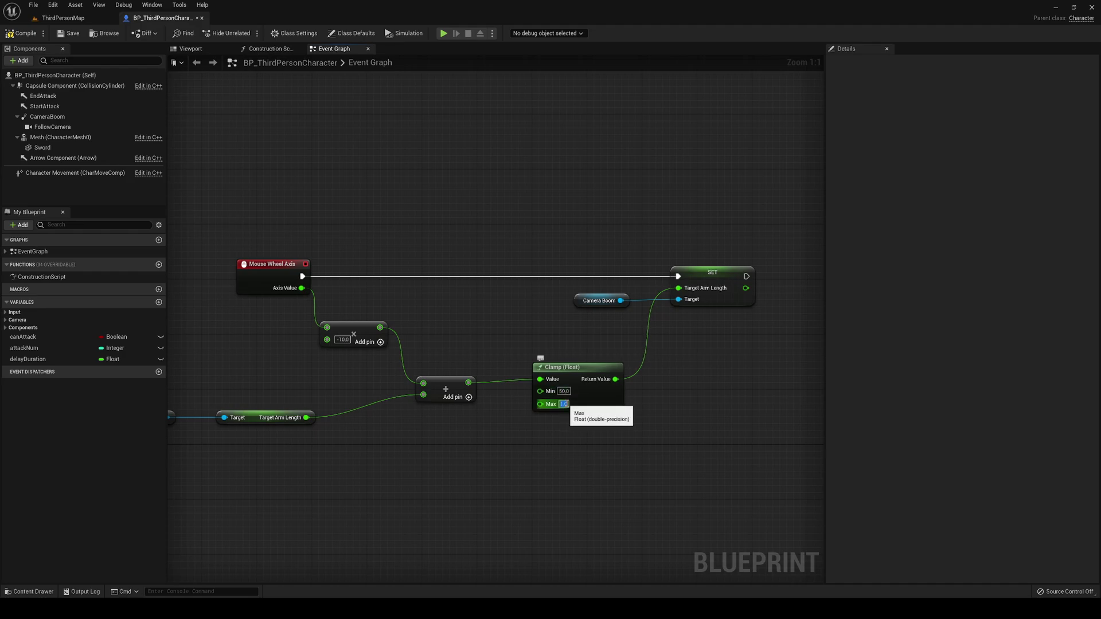
{"action": "type", "text": "000"}
{"action": "left_click", "coordinate": [568, 445]}
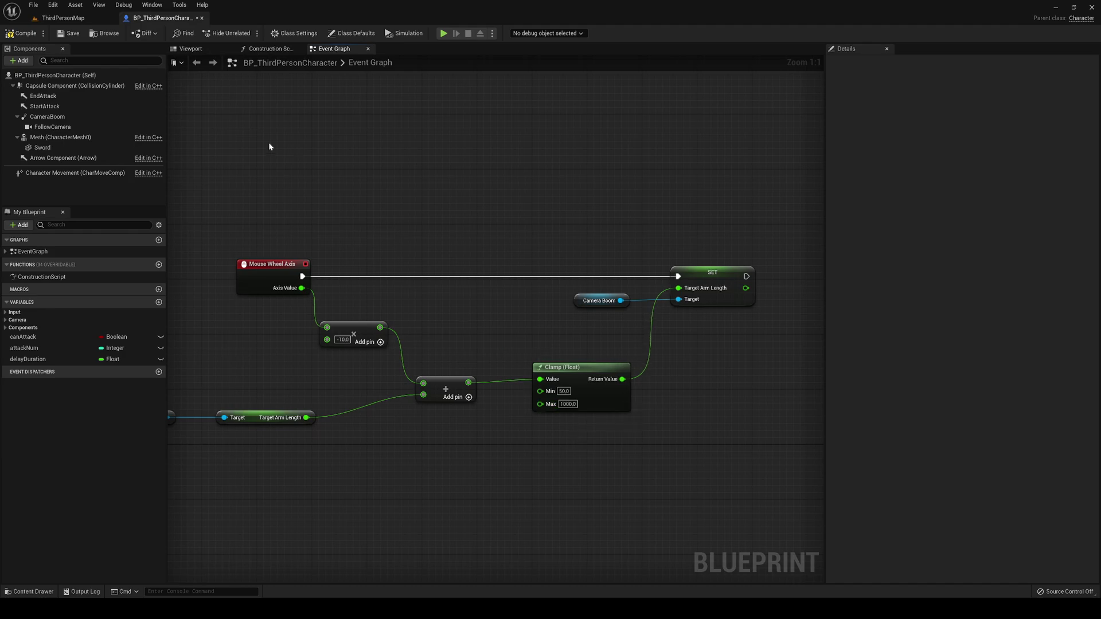
- Save the character Blueprint and start a play session in ThirdPersonMap
{"action": "left_click", "coordinate": [72, 33]}
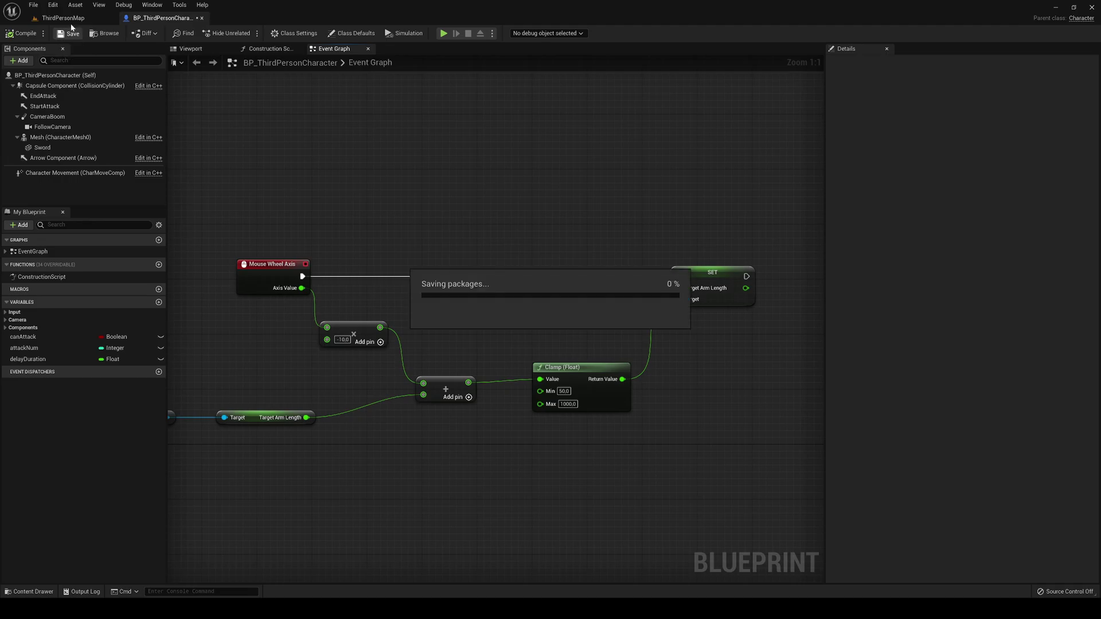
{"action": "left_click", "coordinate": [62, 18]}
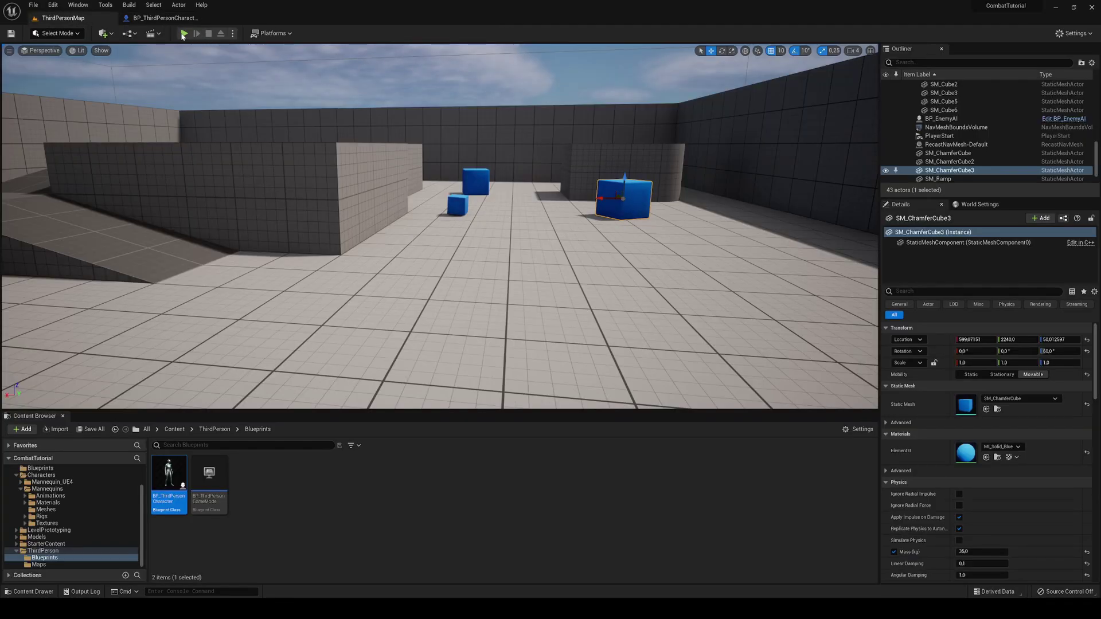
{"action": "left_click", "coordinate": [183, 35]}
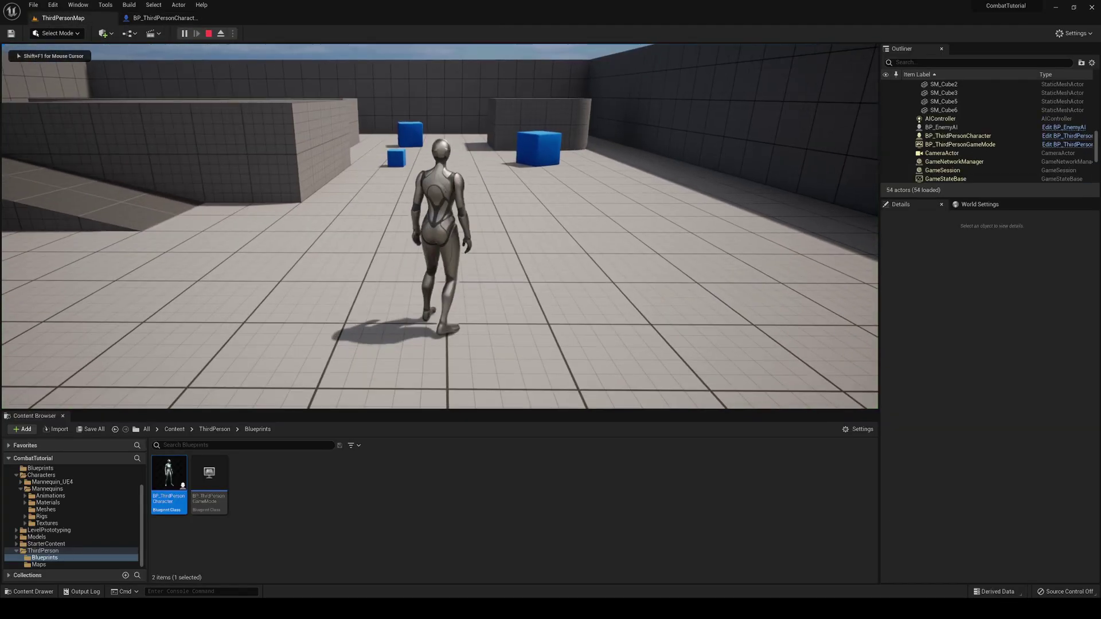
- Test the camera zoom around the character during play, then stop playing
{"action": "key", "text": "w"}
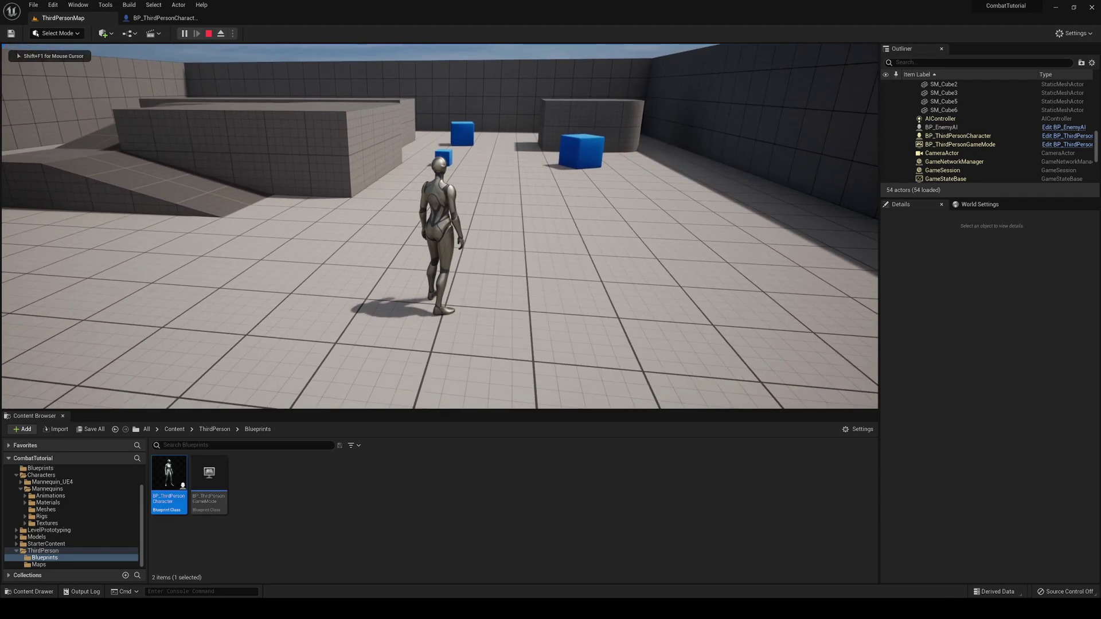
{"action": "key", "text": "w"}
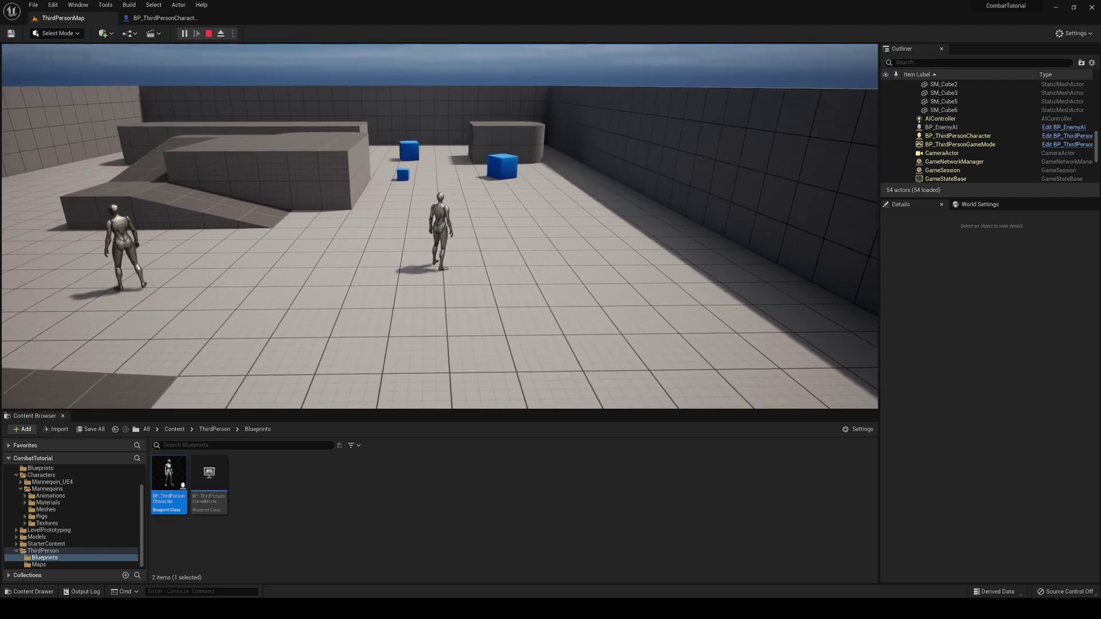
{"action": "key", "text": "w"}
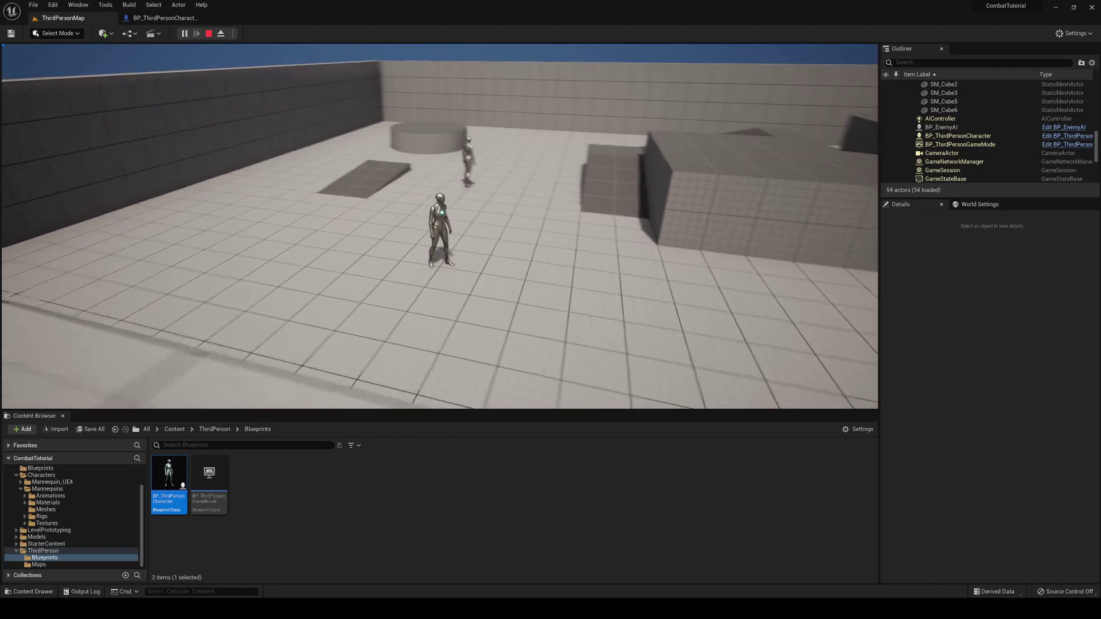
{"action": "key", "text": "w"}
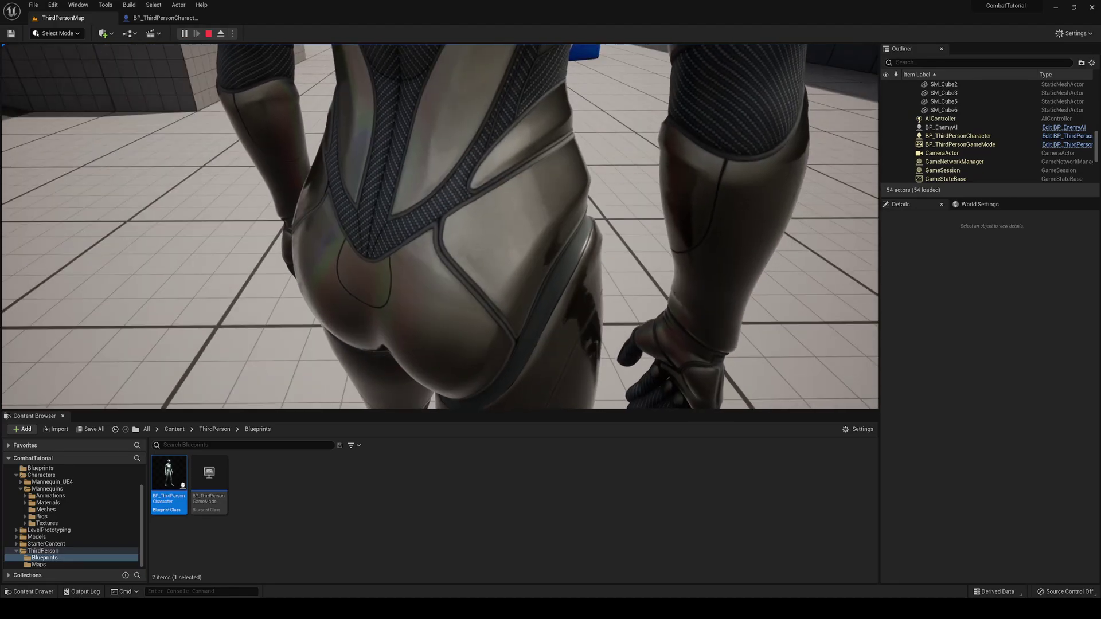
{"action": "key", "text": "w"}
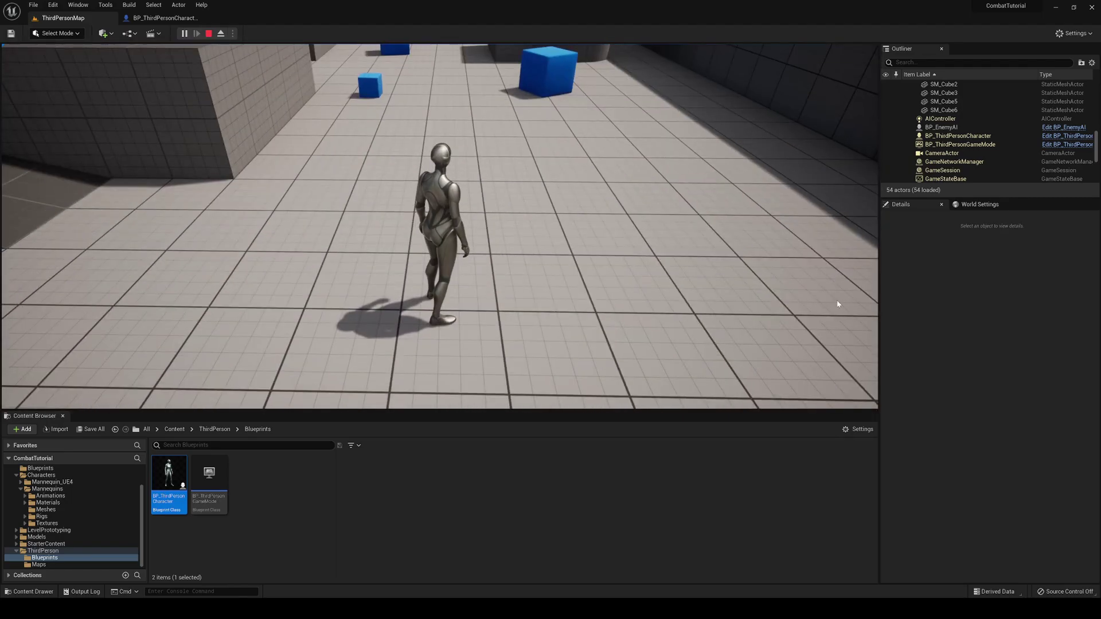
{"action": "key", "text": "Escape"}
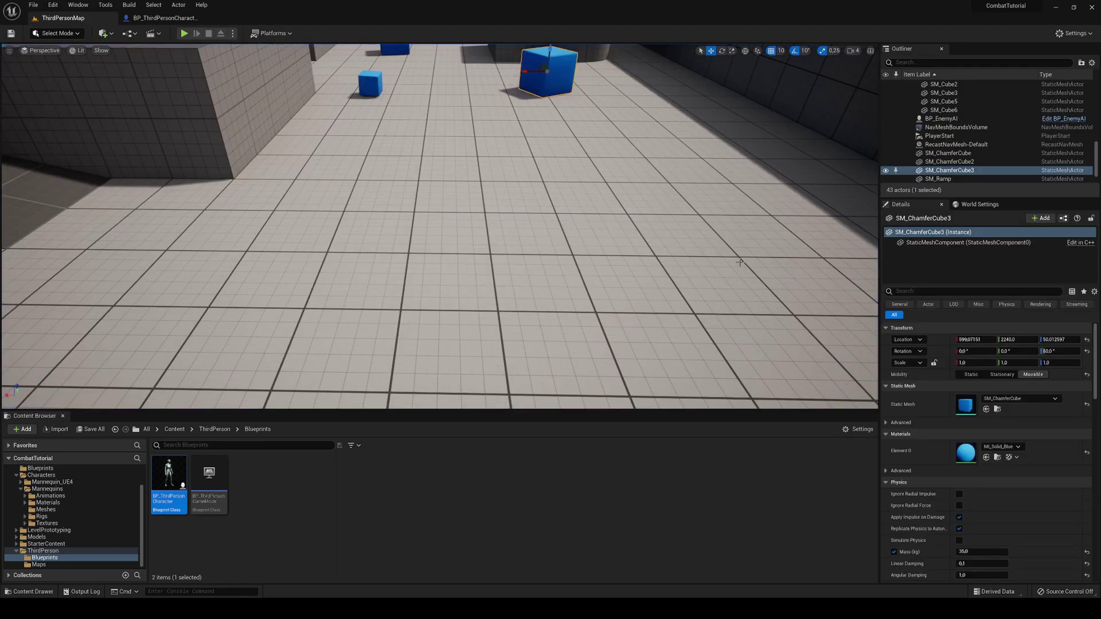